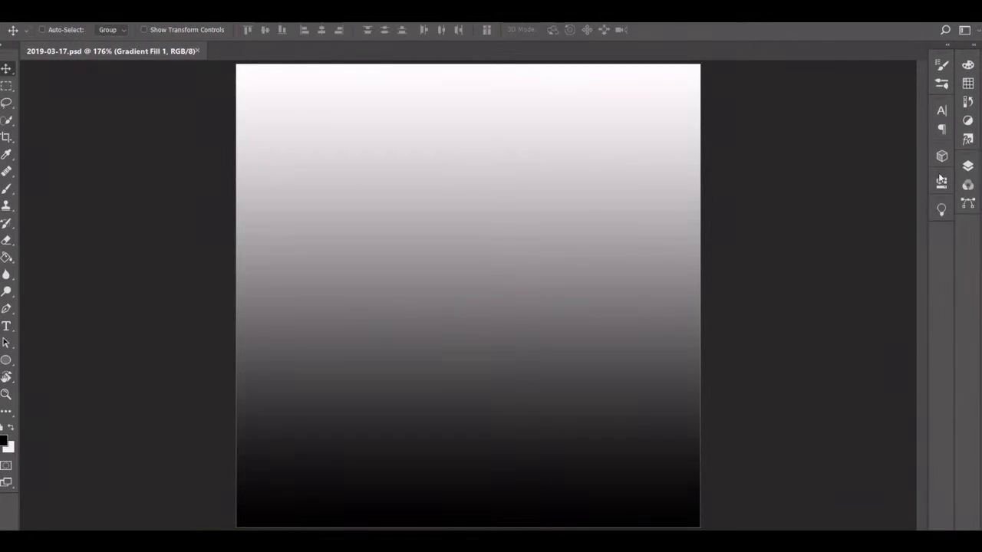
Step: Open the Gradient Fill layer settings and set the gradient style to Radial
{"action": "left_click", "coordinate": [967, 165]}
{"action": "double_click", "coordinate": [747, 258]}
{"action": "left_click", "coordinate": [748, 252]}
{"action": "left_click", "coordinate": [744, 276]}
Step: Make the gradient's right end fully opaque and set the left stop to light green
{"action": "left_click", "coordinate": [758, 230]}
{"action": "left_click", "coordinate": [599, 330]}
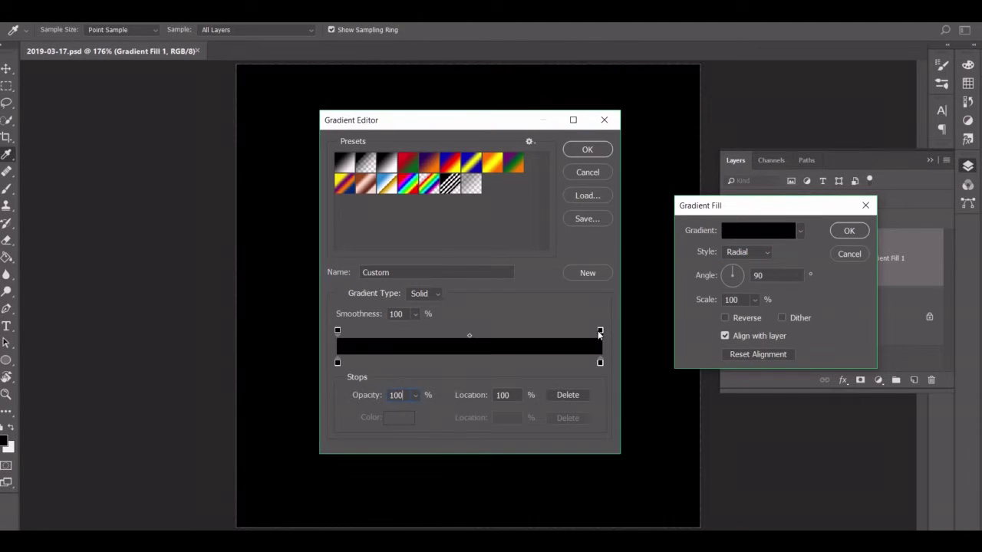
{"action": "left_click", "coordinate": [337, 362]}
{"action": "left_click", "coordinate": [389, 418]}
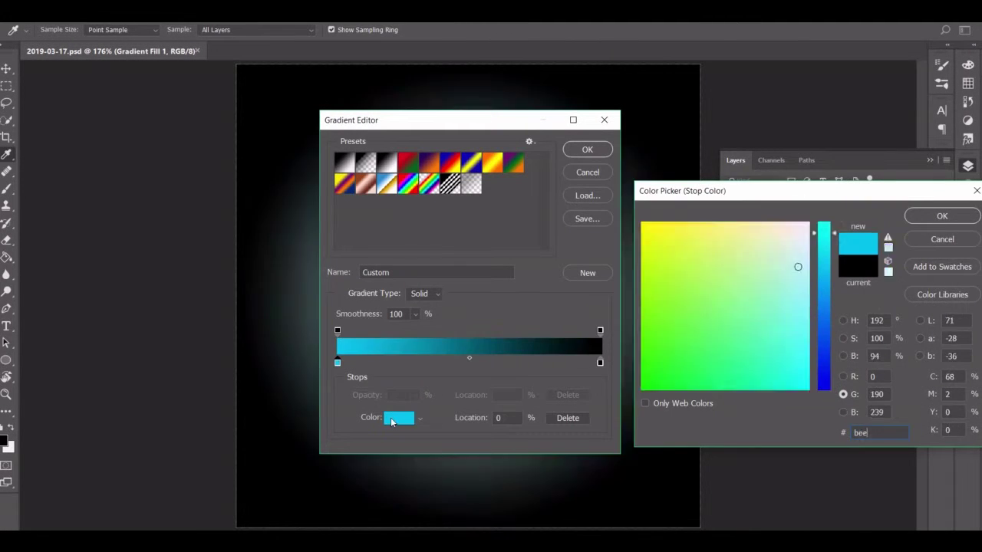
{"action": "left_click", "coordinate": [943, 213]}
Step: Add colour stops at 33% (teal green) and 66% (green)
{"action": "left_click", "coordinate": [424, 362]}
{"action": "left_click", "coordinate": [397, 418]}
{"action": "left_click_drag", "start_coordinate": [823, 383], "coordinate": [823, 297]}
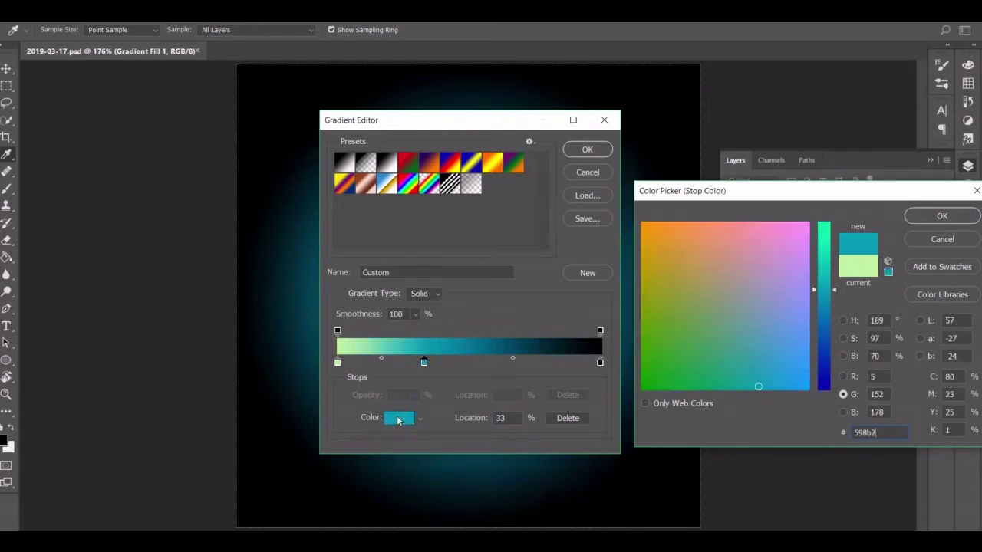
{"action": "left_click", "coordinate": [941, 216]}
{"action": "left_click", "coordinate": [512, 362]}
{"action": "left_click", "coordinate": [396, 418]}
{"action": "key", "text": "Return"}
Step: Set the 100% end stop to dark green 436436 and apply the radial gradient
{"action": "left_click", "coordinate": [600, 362]}
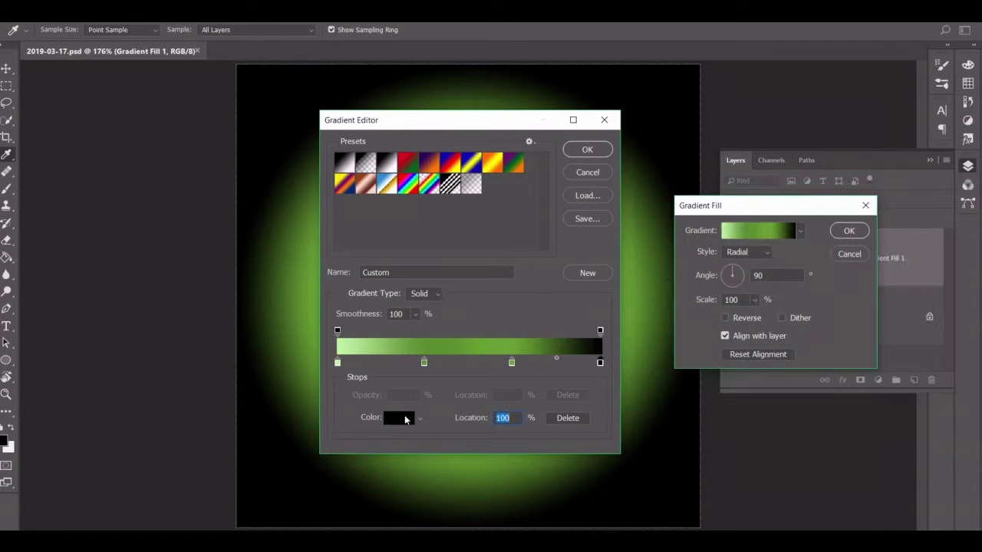
{"action": "left_click", "coordinate": [402, 416]}
{"action": "type", "text": "436436"}
{"action": "key", "text": "Return"}
{"action": "key", "text": "Return"}
{"action": "key", "text": "Return"}
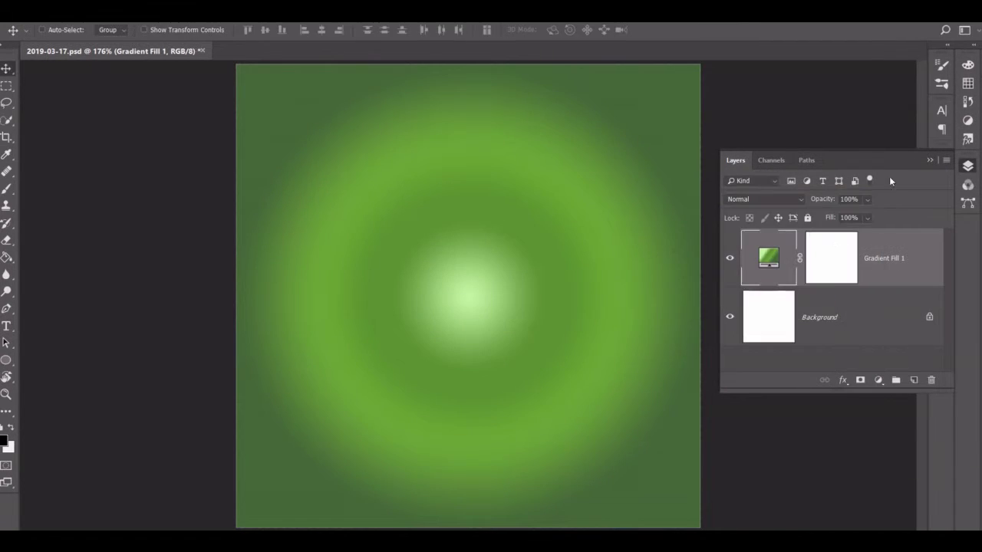
{"action": "left_click", "coordinate": [930, 160]}
Step: Set the foreground to white ffffff and give the Ellipse tool a white outline
{"action": "left_click", "coordinate": [3, 443]}
{"action": "type", "text": "ffffff"}
{"action": "key", "text": "Return"}
{"action": "key", "text": "v"}
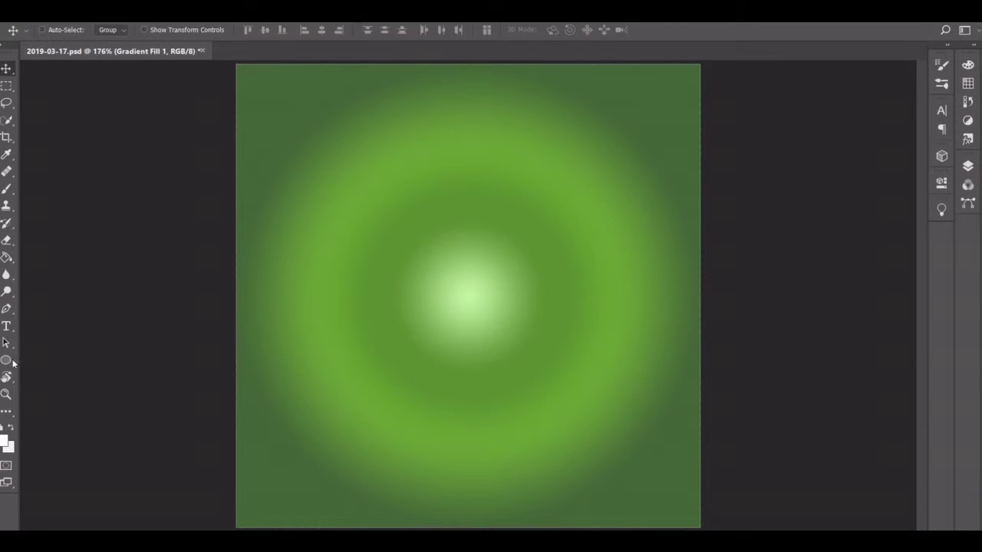
{"action": "left_click", "coordinate": [6, 359]}
{"action": "left_click", "coordinate": [161, 30]}
{"action": "left_click", "coordinate": [100, 97]}
Step: Draw a 90 px circle at the canvas centre, positioned at 205 px
{"action": "left_click_drag", "start_coordinate": [424, 255], "coordinate": [511, 342]}
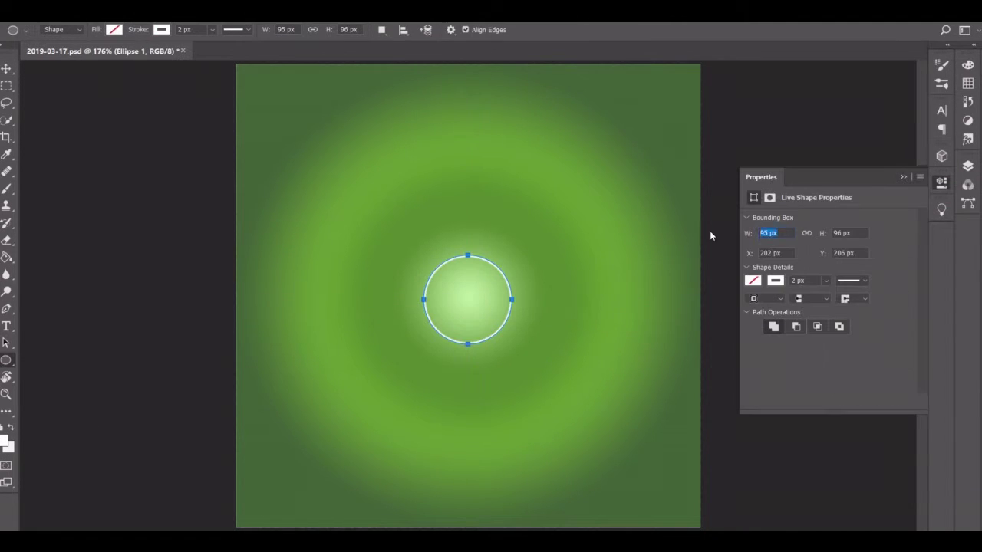
{"action": "type", "text": "90"}
{"action": "key", "text": "Tab"}
{"action": "type", "text": "90"}
{"action": "key", "text": "Tab"}
{"action": "type", "text": "205"}
Step: Draw a second 240 px circle around it, positioned at 130 px
{"action": "key", "text": "Tab"}
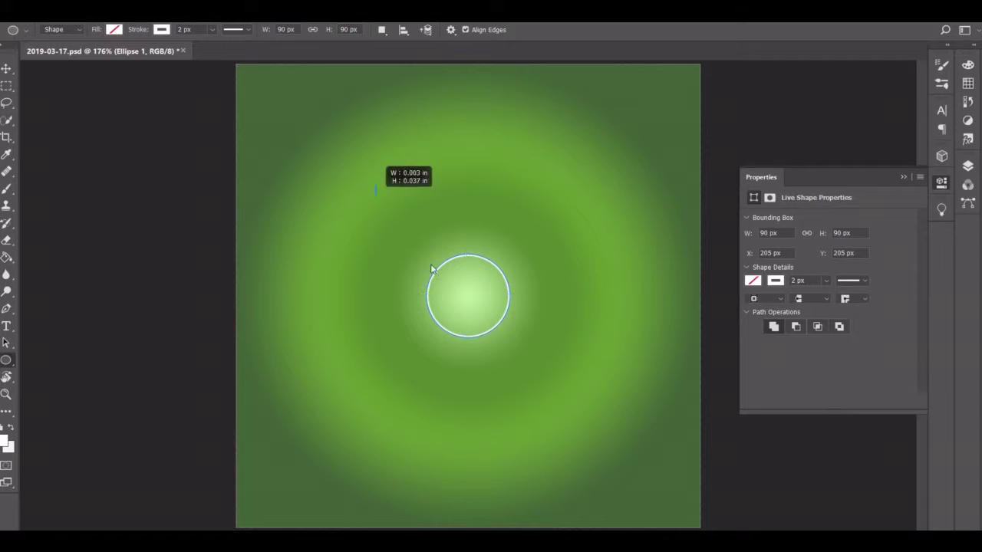
{"action": "left_click_drag", "start_coordinate": [375, 185], "coordinate": [596, 394]}
{"action": "type", "text": "240"}
{"action": "key", "text": "Tab"}
{"action": "key", "text": "Tab"}
{"action": "type", "text": "130"}
Step: Draw a third 350 px circle around the others, positioned at 75 px
{"action": "key", "text": "Tab"}
{"action": "type", "text": "130"}
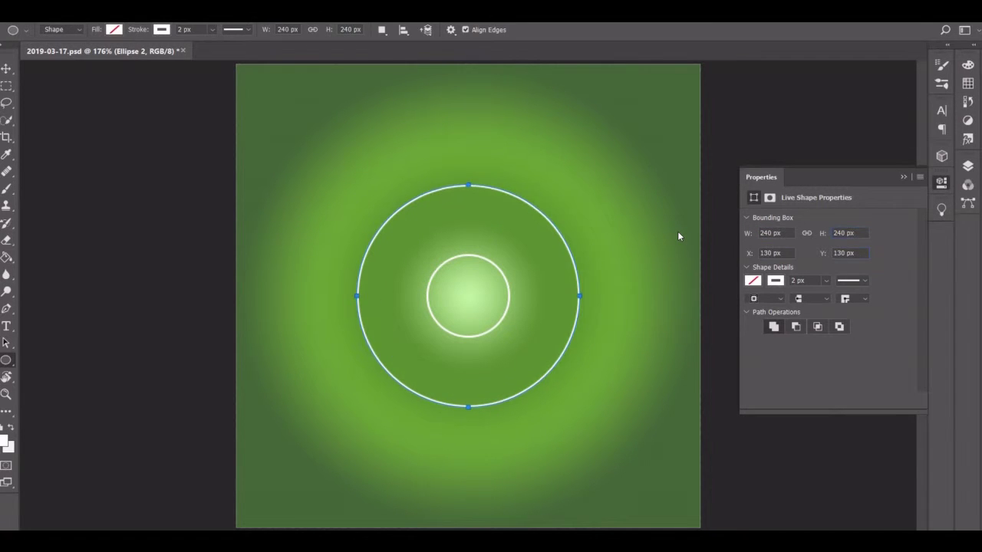
{"action": "left_click_drag", "start_coordinate": [307, 137], "coordinate": [629, 454]}
{"action": "type", "text": "350"}
{"action": "key", "text": "Tab"}
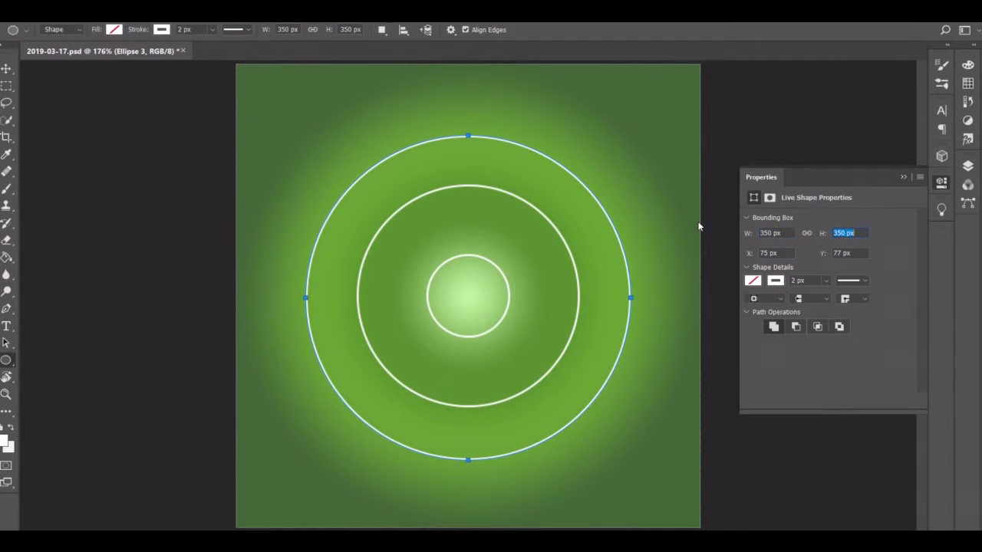
{"action": "key", "text": "Tab"}
Step: Draw the outermost 450 px circle around all the rings
{"action": "key", "text": "Tab"}
{"action": "type", "text": "75"}
{"action": "key", "text": "Tab"}
{"action": "left_click_drag", "start_coordinate": [268, 111], "coordinate": [679, 528]}
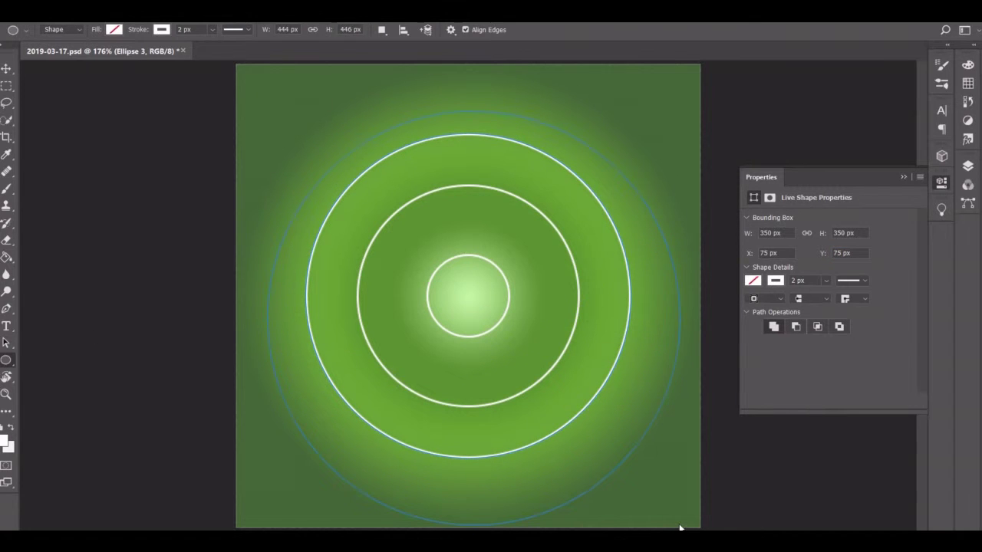
{"action": "type", "text": "450"}
{"action": "key", "text": "Tab"}
{"action": "type", "text": "450"}
{"action": "key", "text": "Return"}
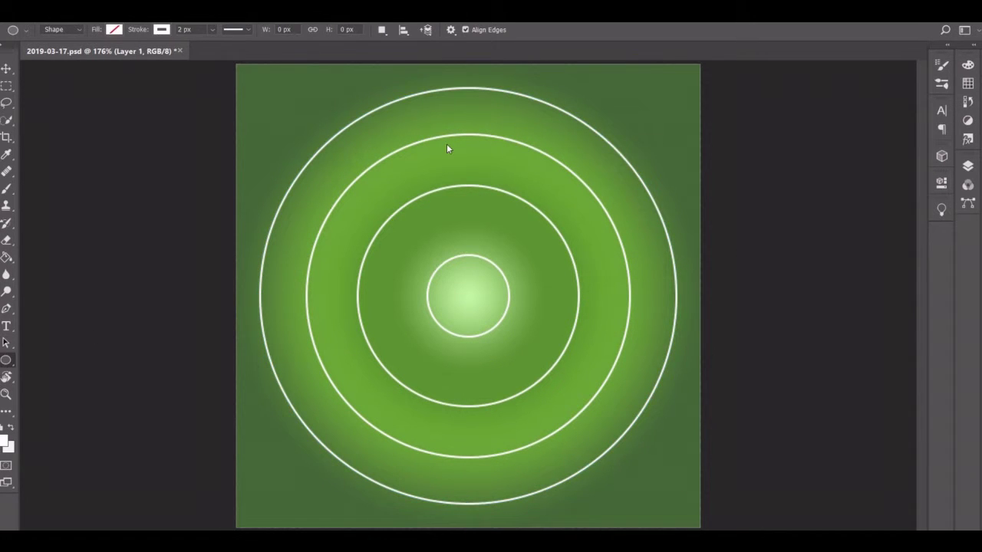
Step: Zoom in on the centre circle and paint, then undo, a brush test dab
{"action": "key", "text": "z"}
{"action": "left_click_drag", "start_coordinate": [470, 268], "coordinate": [467, 298]}
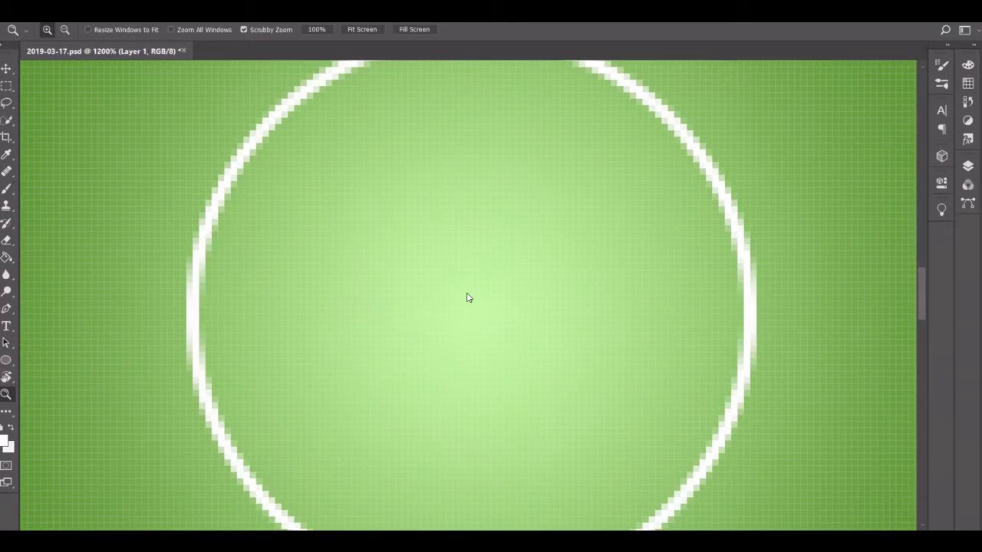
{"action": "key", "text": "b"}
{"action": "left_click", "coordinate": [63, 29]}
{"action": "left_click", "coordinate": [439, 253]}
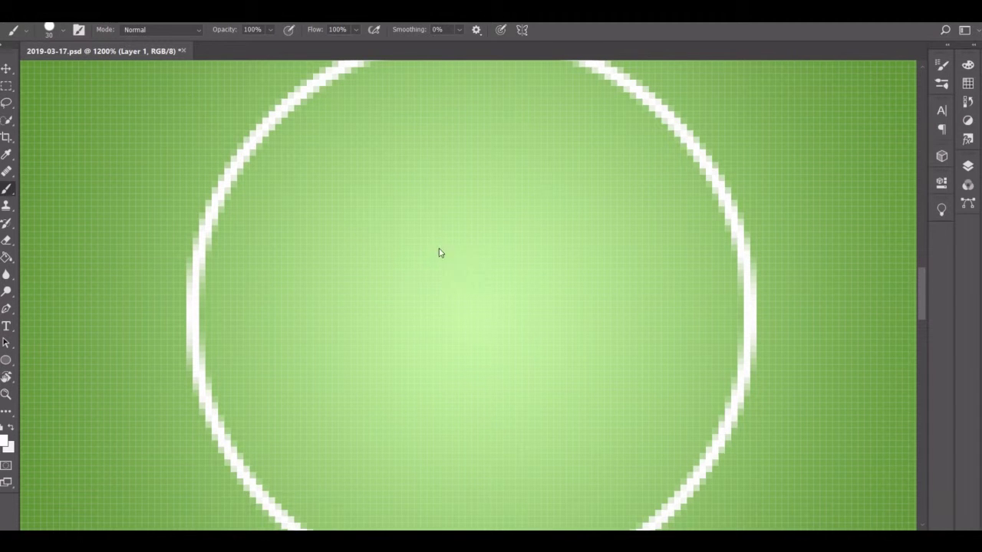
{"action": "left_click", "coordinate": [474, 188]}
{"action": "key", "text": "ctrl+z"}
Step: Zoom back out to the whole canvas and return to the Ellipse tool with Layers shown
{"action": "key", "text": "z"}
{"action": "key", "text": "ctrl+0"}
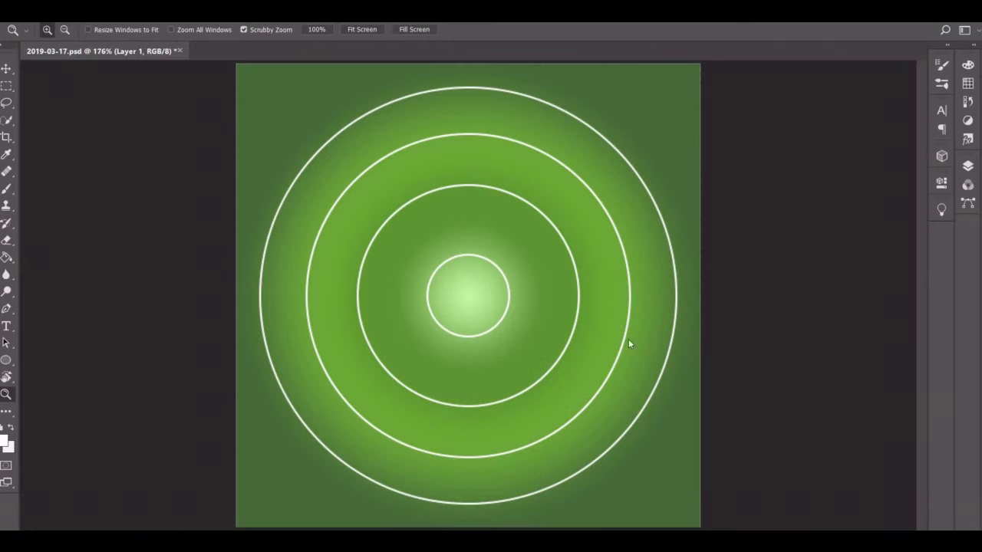
{"action": "key", "text": "F7"}
{"action": "key", "text": "u"}
{"action": "left_click", "coordinate": [161, 30]}
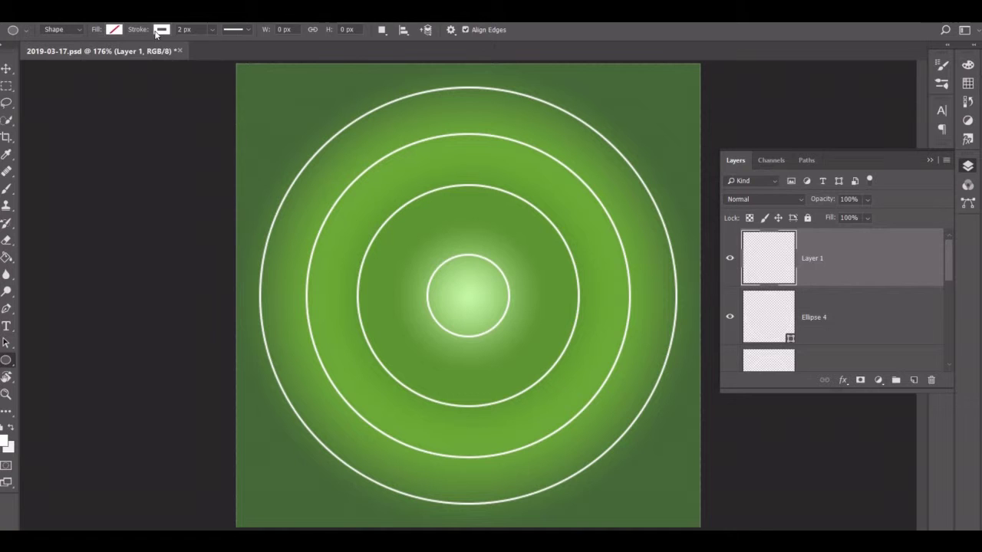
Step: Recolour the outer ring's outline to bright green 00ff00
{"action": "left_click", "coordinate": [158, 31]}
{"action": "left_click", "coordinate": [224, 55]}
{"action": "left_click", "coordinate": [729, 314]}
{"action": "left_click_drag", "start_coordinate": [729, 313], "coordinate": [744, 385]}
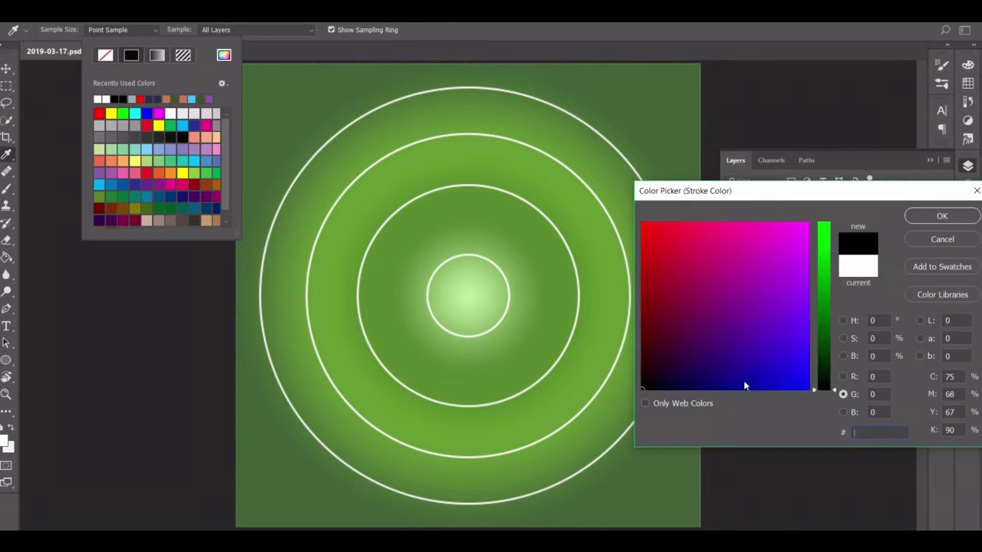
{"action": "type", "text": "00ff00"}
{"action": "key", "text": "Return"}
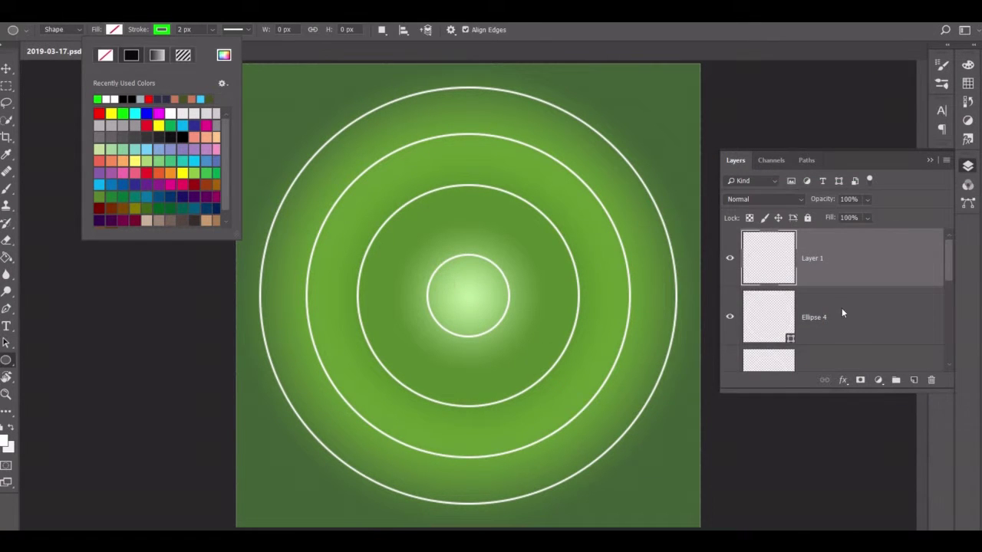
{"action": "left_click", "coordinate": [841, 312]}
Step: Give the Ellipse 3 ring a bright green outline
{"action": "left_click", "coordinate": [161, 29]}
{"action": "left_click", "coordinate": [97, 99]}
{"action": "scroll", "coordinate": [836, 307], "scroll_direction": "down", "scroll_amount": 1}
{"action": "left_click", "coordinate": [825, 337]}
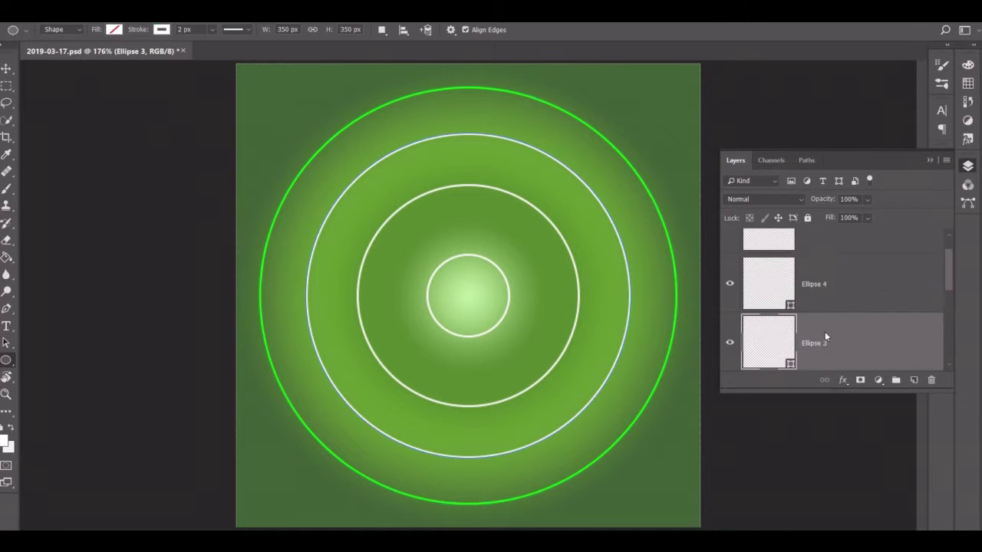
{"action": "left_click", "coordinate": [161, 29]}
Step: Give the Ellipse 2 and centre Ellipse 1 rings bright green outlines
{"action": "left_click", "coordinate": [98, 99]}
{"action": "scroll", "coordinate": [859, 261], "scroll_direction": "down", "scroll_amount": 1}
{"action": "left_click", "coordinate": [836, 284]}
{"action": "left_click", "coordinate": [161, 30]}
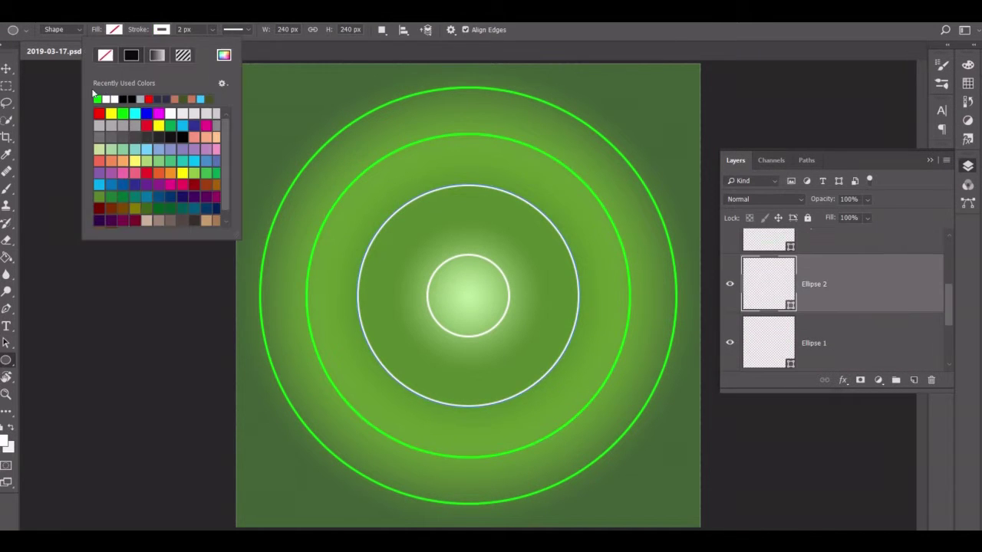
{"action": "left_click", "coordinate": [97, 99]}
{"action": "left_click", "coordinate": [817, 345]}
{"action": "left_click", "coordinate": [161, 30]}
{"action": "left_click", "coordinate": [97, 99]}
Step: Pick bright green from Swatches as the foreground colour and select Layer 1
{"action": "left_click", "coordinate": [861, 91]}
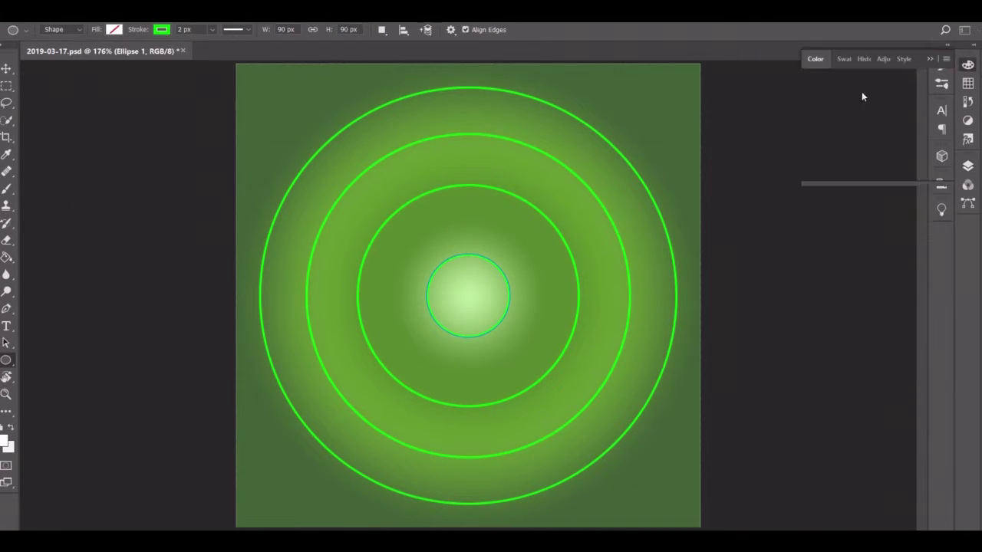
{"action": "left_click", "coordinate": [865, 115]}
{"action": "left_click", "coordinate": [967, 166]}
{"action": "left_click", "coordinate": [859, 246]}
{"action": "left_click", "coordinate": [799, 161]}
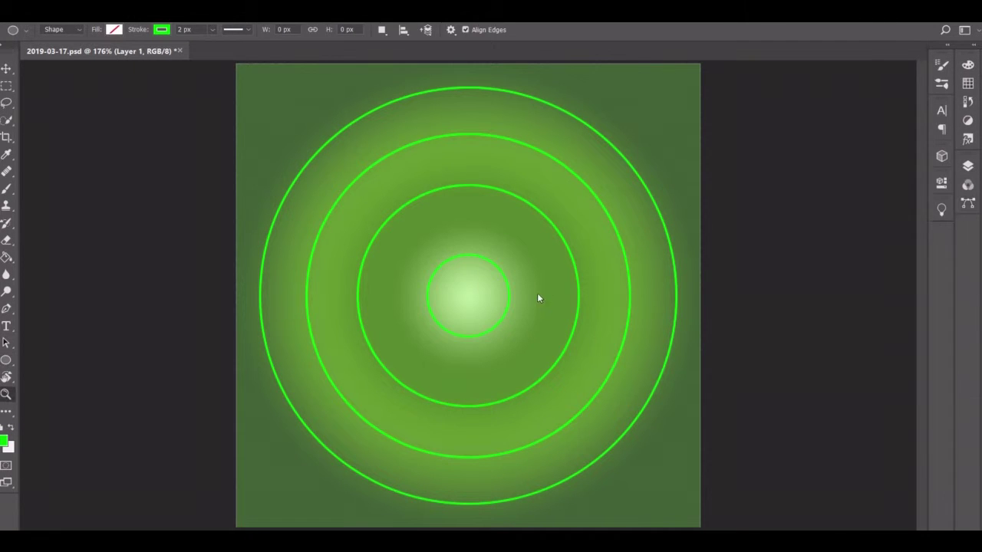
Step: Zoom in on the centre circle and paint three overlapping green dots as clover lobes
{"action": "key", "text": "z"}
{"action": "left_click_drag", "start_coordinate": [459, 281], "coordinate": [517, 265]}
{"action": "key", "text": "b"}
{"action": "left_click", "coordinate": [469, 240]}
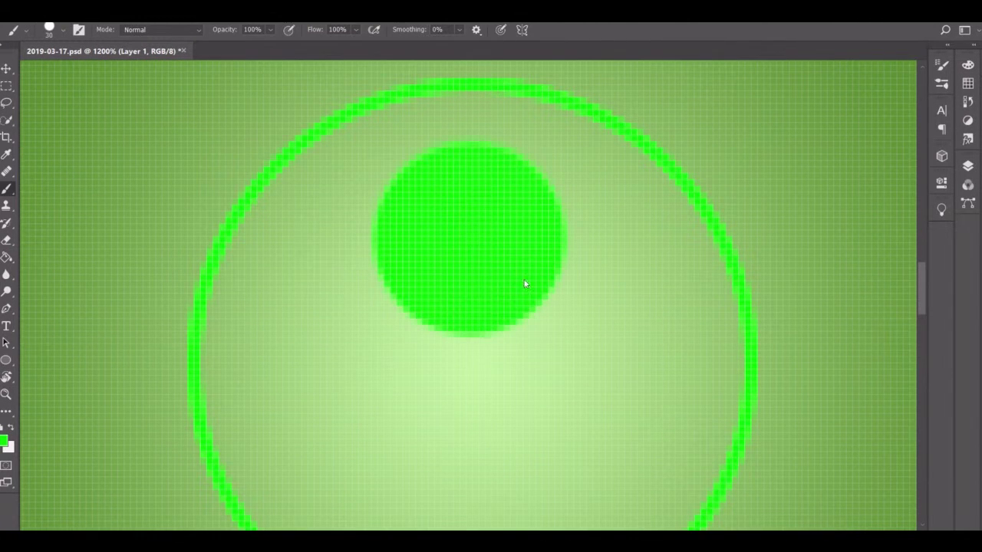
{"action": "left_click", "coordinate": [576, 357]}
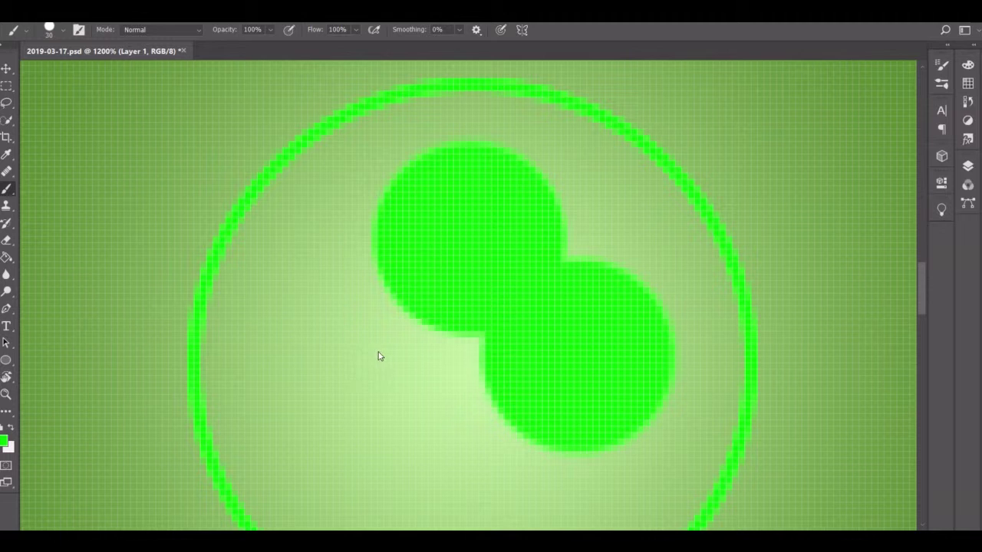
{"action": "left_click", "coordinate": [379, 356]}
Step: With a much smaller brush, paint a curved stem and fill the gap beside the left leaf
{"action": "left_click", "coordinate": [63, 29]}
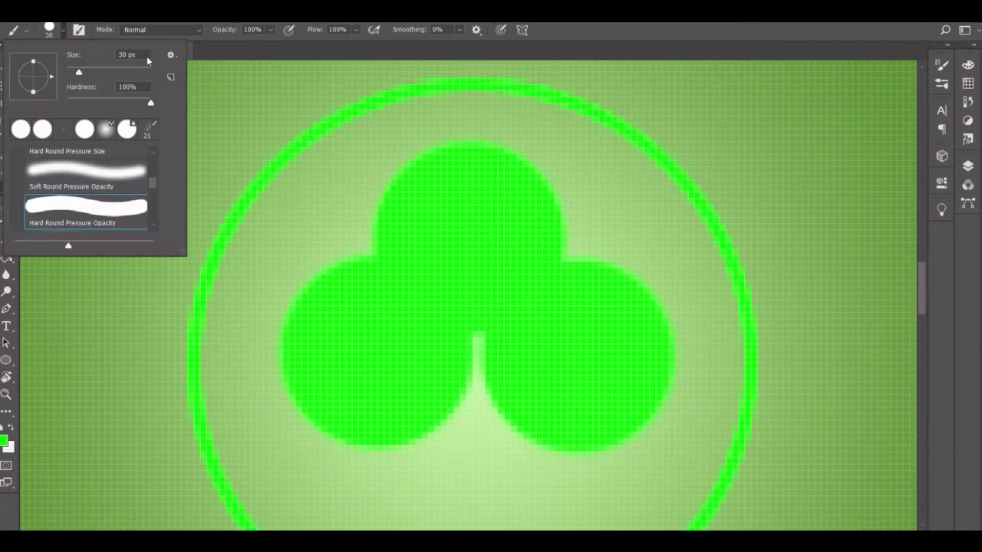
{"action": "left_click_drag", "start_coordinate": [146, 56], "coordinate": [23, 56]}
{"action": "left_click_drag", "start_coordinate": [476, 337], "coordinate": [476, 380]}
{"action": "scroll", "coordinate": [476, 381], "scroll_direction": "down", "scroll_amount": 2}
{"action": "mouse_move", "coordinate": [475, 315]}
{"action": "left_mouse_down"}
{"action": "mouse_move", "coordinate": [461, 405]}
{"action": "mouse_move", "coordinate": [438, 414]}
{"action": "mouse_move", "coordinate": [456, 487]}
{"action": "mouse_move", "coordinate": [448, 471]}
{"action": "left_mouse_up"}
{"action": "left_click_drag", "start_coordinate": [374, 365], "coordinate": [457, 349]}
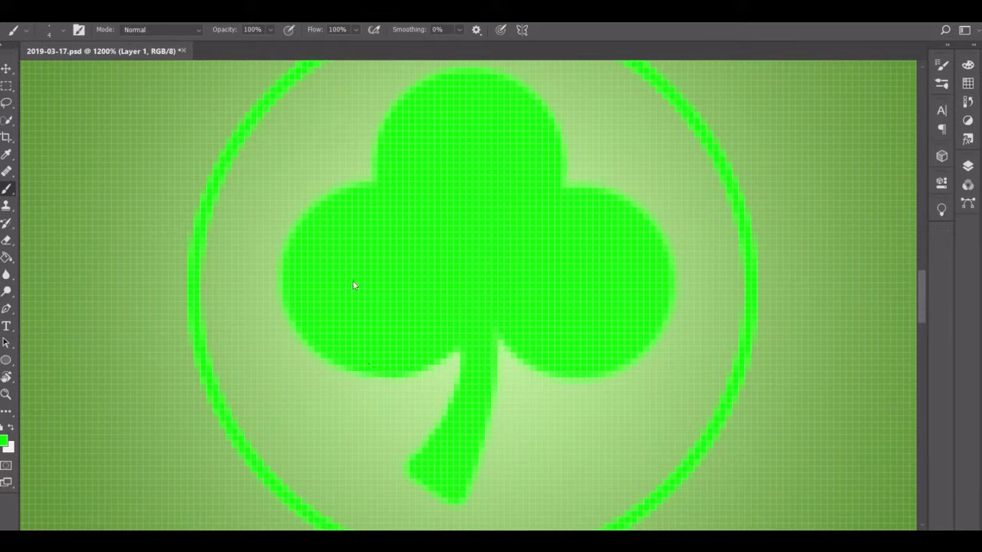
Step: Switch to a 2 px Eraser and trim the right and top leaf edges
{"action": "key", "text": "e"}
{"action": "left_click", "coordinate": [63, 29]}
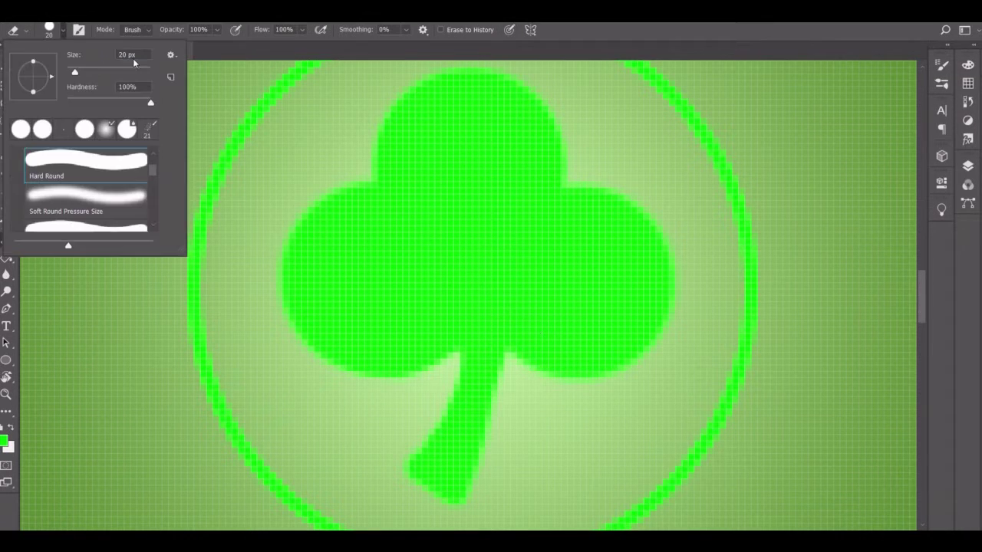
{"action": "key", "text": "Return"}
{"action": "mouse_move", "coordinate": [571, 189]}
{"action": "left_mouse_down"}
{"action": "mouse_move", "coordinate": [624, 192]}
{"action": "mouse_move", "coordinate": [616, 191]}
{"action": "left_mouse_up"}
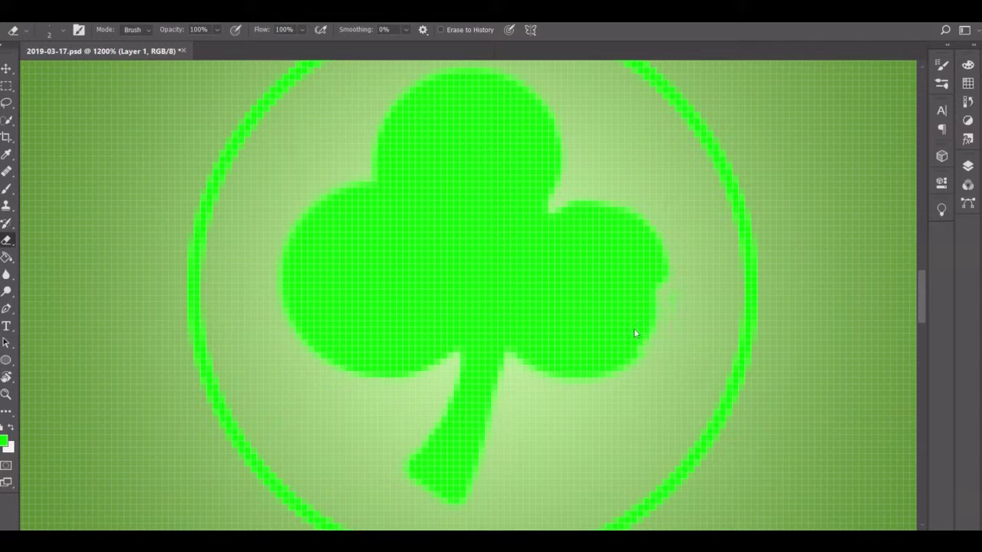
{"action": "left_click_drag", "start_coordinate": [667, 316], "coordinate": [663, 274]}
{"action": "left_click_drag", "start_coordinate": [375, 138], "coordinate": [385, 178]}
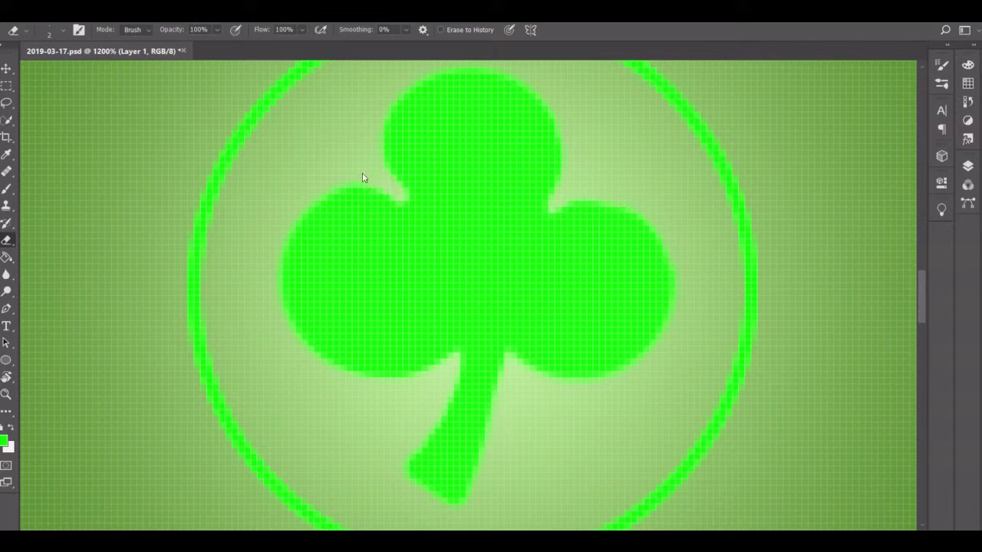
{"action": "left_click", "coordinate": [62, 29]}
Step: Erase the clover's leaves and stem with a 20 px Eraser
{"action": "type", "text": "20"}
{"action": "key", "text": "Return"}
{"action": "mouse_move", "coordinate": [467, 123]}
{"action": "left_mouse_down"}
{"action": "mouse_move", "coordinate": [553, 197]}
{"action": "mouse_move", "coordinate": [315, 293]}
{"action": "mouse_move", "coordinate": [337, 254]}
{"action": "left_mouse_up"}
{"action": "key", "text": "b"}
{"action": "left_click", "coordinate": [61, 29]}
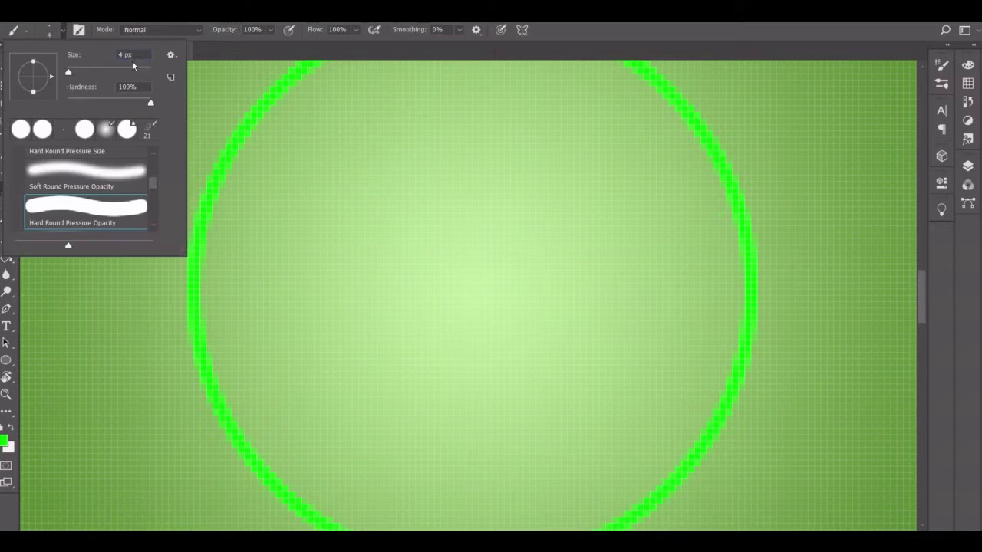
Step: Set the brush to 25 px and paint trial green dots inside the ring, undoing the last
{"action": "left_click", "coordinate": [412, 227]}
{"action": "left_click", "coordinate": [61, 29]}
{"action": "left_click", "coordinate": [62, 29]}
{"action": "type", "text": "25"}
{"action": "key", "text": "Return"}
{"action": "left_click", "coordinate": [468, 166]}
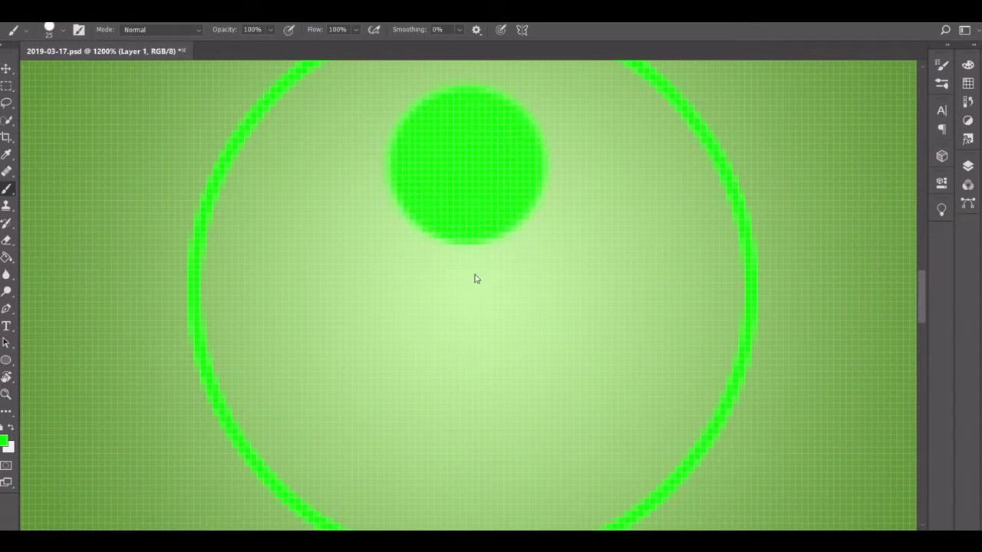
{"action": "left_click", "coordinate": [567, 277]}
{"action": "left_click", "coordinate": [362, 279]}
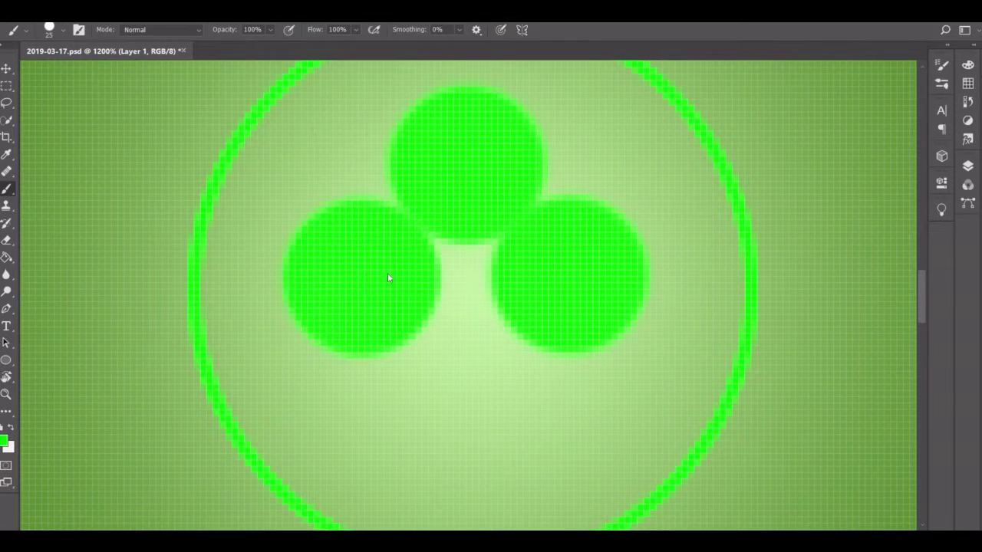
{"action": "key", "text": "ctrl+z"}
Step: Undo the remaining trial dots and enable Dual Axis painting symmetry
{"action": "key", "text": "ctrl+z"}
{"action": "left_click", "coordinate": [393, 279]}
{"action": "key", "text": "ctrl+z"}
{"action": "key", "text": "ctrl+z"}
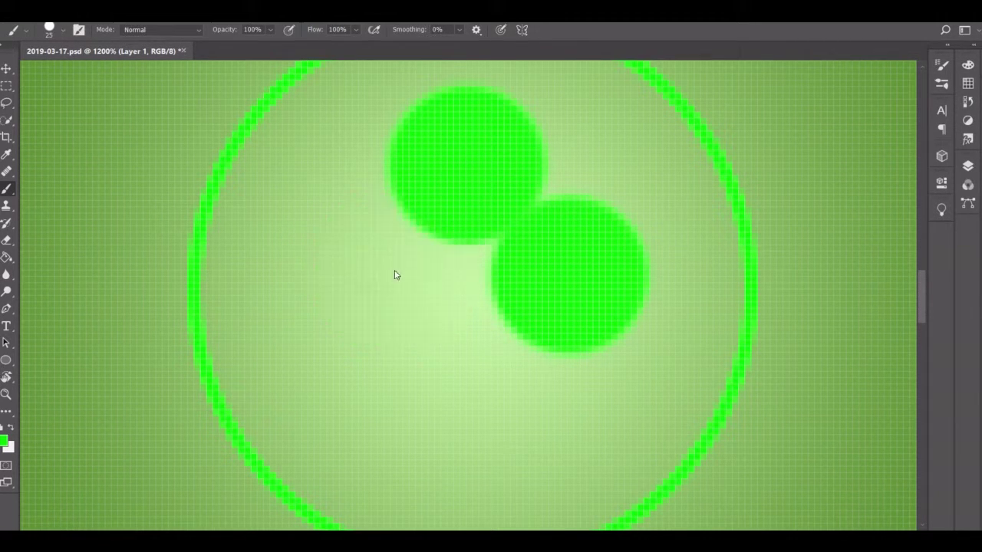
{"action": "left_click", "coordinate": [381, 271]}
{"action": "key", "text": "ctrl+z"}
{"action": "key", "text": "ctrl+z"}
{"action": "key", "text": "ctrl+z"}
{"action": "left_click", "coordinate": [521, 29]}
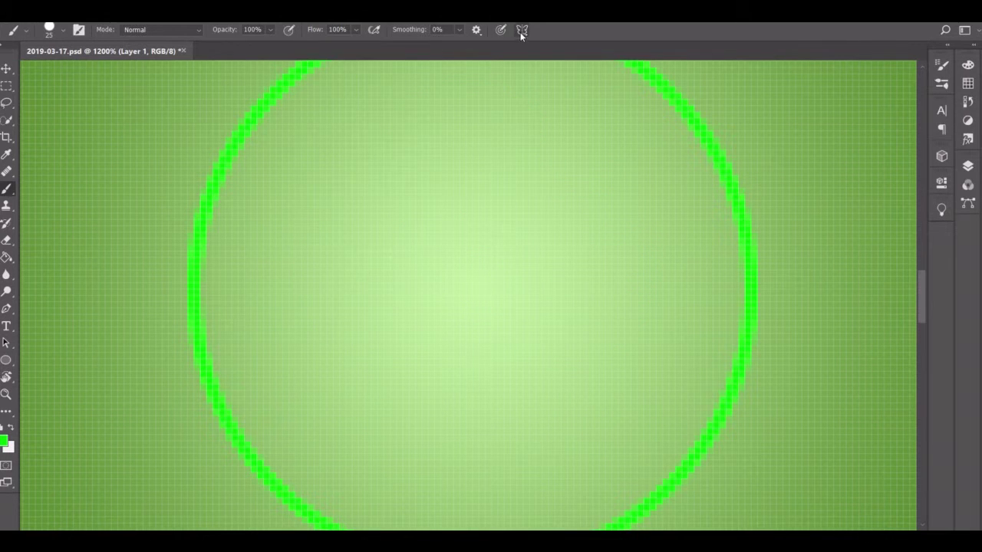
{"action": "left_click", "coordinate": [536, 91]}
Step: Commit the symmetry axes and rename the symmetry path in the Paths panel
{"action": "left_click", "coordinate": [507, 29]}
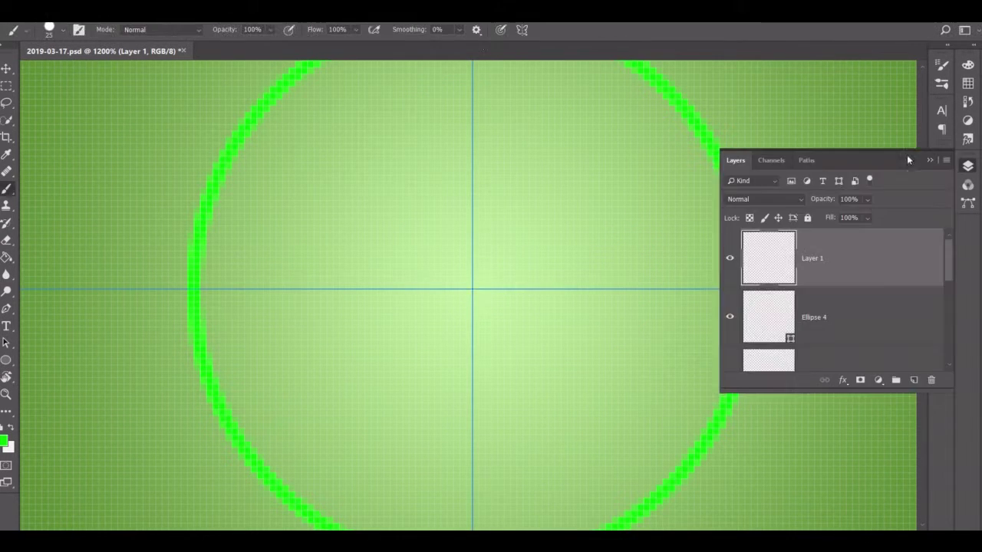
{"action": "left_click", "coordinate": [808, 159]}
{"action": "double_click", "coordinate": [776, 183]}
{"action": "key", "text": "Return"}
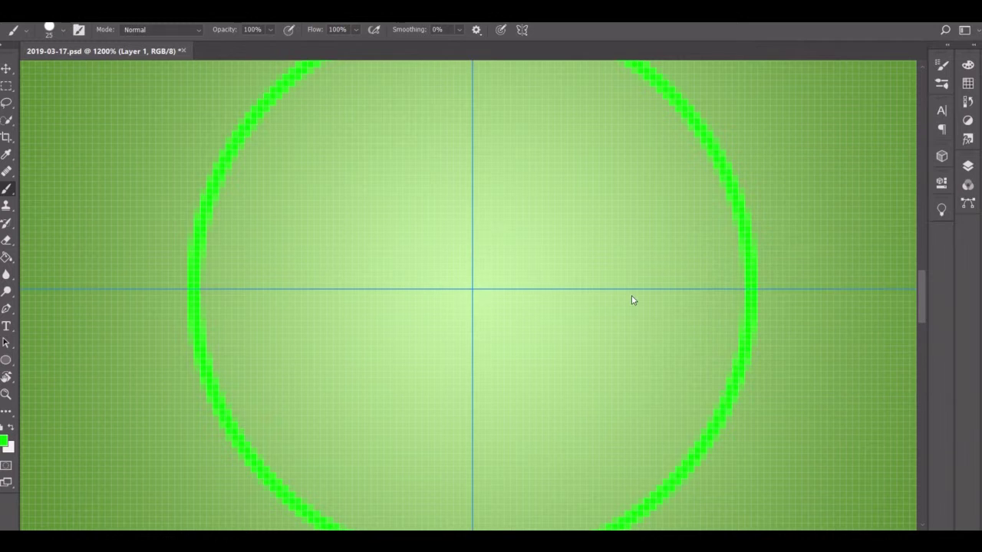
Step: Try thin, thick and rim-tick symmetric petal patterns with the 2 px brush, undoing each
{"action": "left_click", "coordinate": [63, 29]}
{"action": "key", "text": "e"}
{"action": "key", "text": "b"}
{"action": "scroll", "coordinate": [461, 283], "scroll_direction": "up", "scroll_amount": 4}
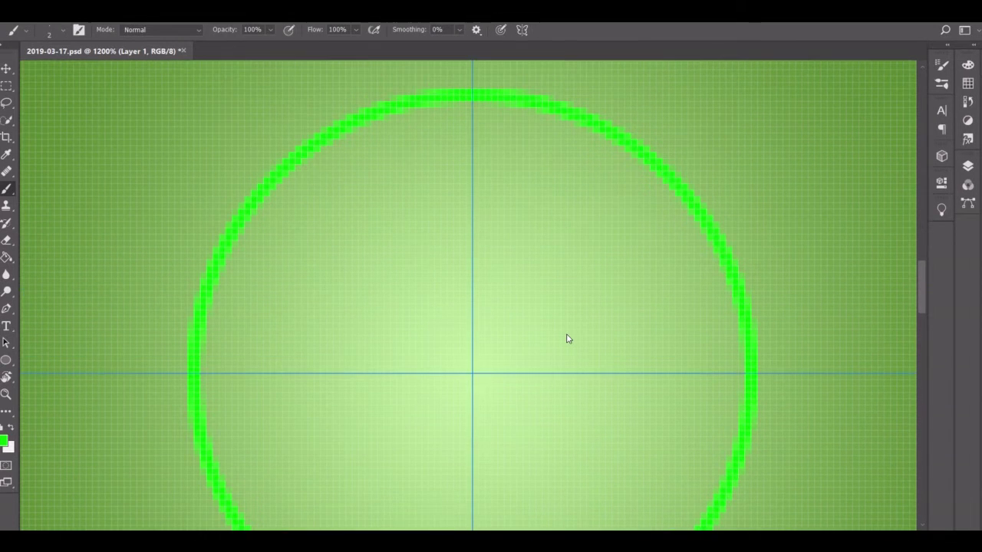
{"action": "mouse_move", "coordinate": [696, 358]}
{"action": "left_mouse_down"}
{"action": "mouse_move", "coordinate": [684, 383]}
{"action": "mouse_move", "coordinate": [444, 397]}
{"action": "left_mouse_up"}
{"action": "key", "text": "ctrl+z"}
{"action": "key", "text": "ctrl+z"}
{"action": "mouse_move", "coordinate": [740, 371]}
{"action": "left_mouse_down"}
{"action": "mouse_move", "coordinate": [712, 387]}
{"action": "mouse_move", "coordinate": [396, 386]}
{"action": "left_mouse_up"}
{"action": "key", "text": "ctrl+z"}
{"action": "key", "text": "ctrl+z"}
{"action": "left_click_drag", "start_coordinate": [752, 381], "coordinate": [666, 394]}
{"action": "key", "text": "ctrl+z"}
Step: Paint leaf-shaped loops around the centre, clear a central disc and add a green dot there
{"action": "left_click_drag", "start_coordinate": [751, 386], "coordinate": [478, 370]}
{"action": "key", "text": "e"}
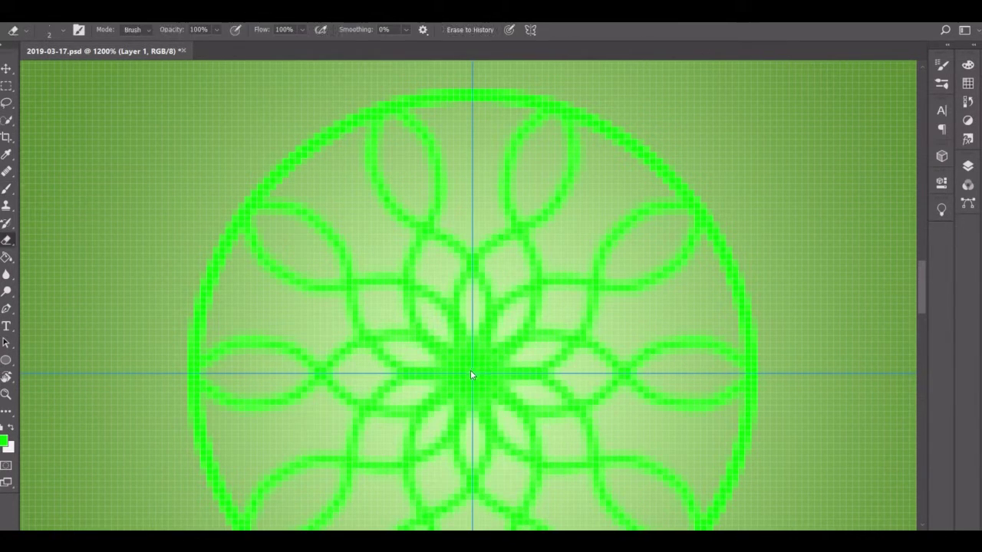
{"action": "left_click", "coordinate": [470, 369]}
{"action": "key", "text": "b"}
{"action": "left_click", "coordinate": [473, 374]}
Step: With a 20 px brush, paint mirrored four-lobed clovers near the ring's top
{"action": "scroll", "coordinate": [476, 389], "scroll_direction": "up", "scroll_amount": 10}
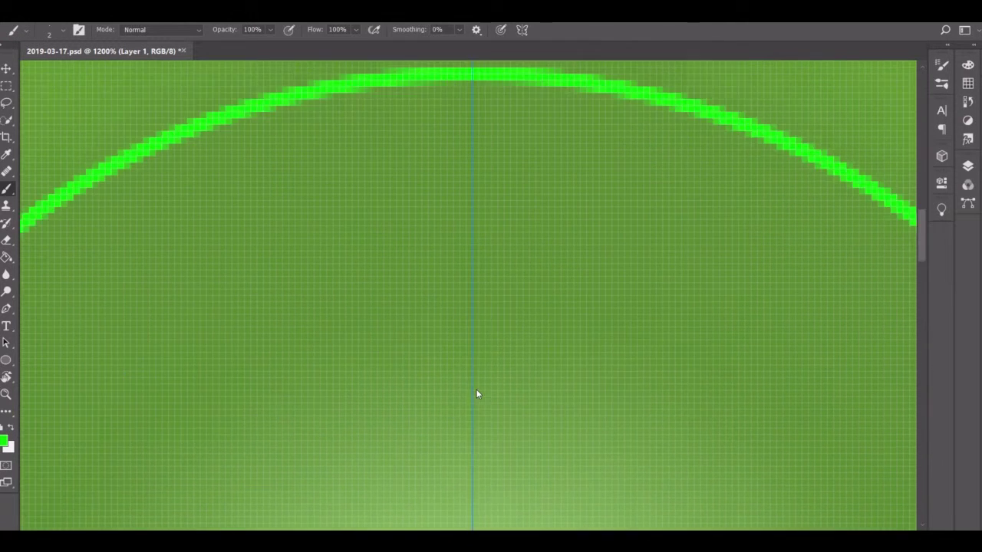
{"action": "left_click", "coordinate": [63, 29]}
{"action": "type", "text": "20"}
{"action": "key", "text": "Return"}
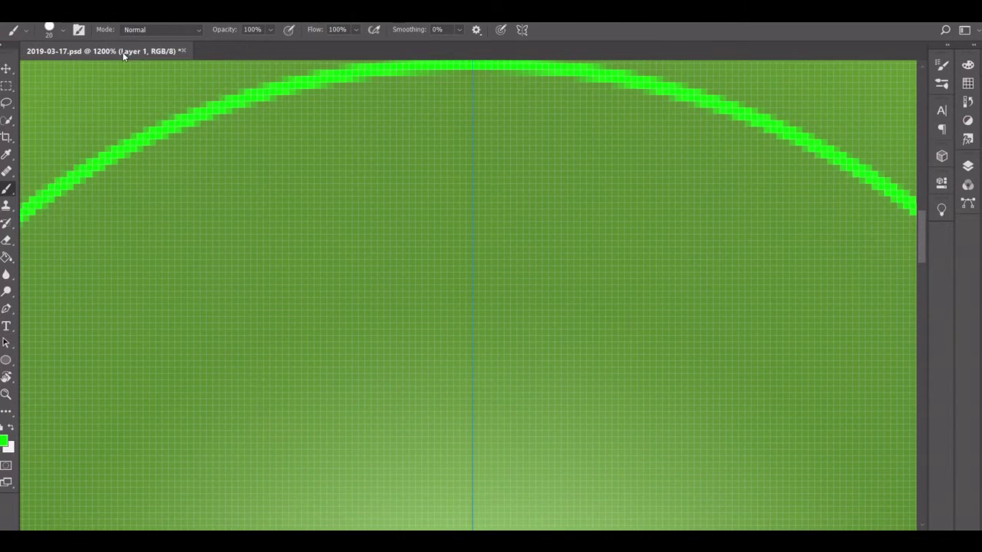
{"action": "left_click", "coordinate": [471, 206]}
{"action": "left_click", "coordinate": [556, 289]}
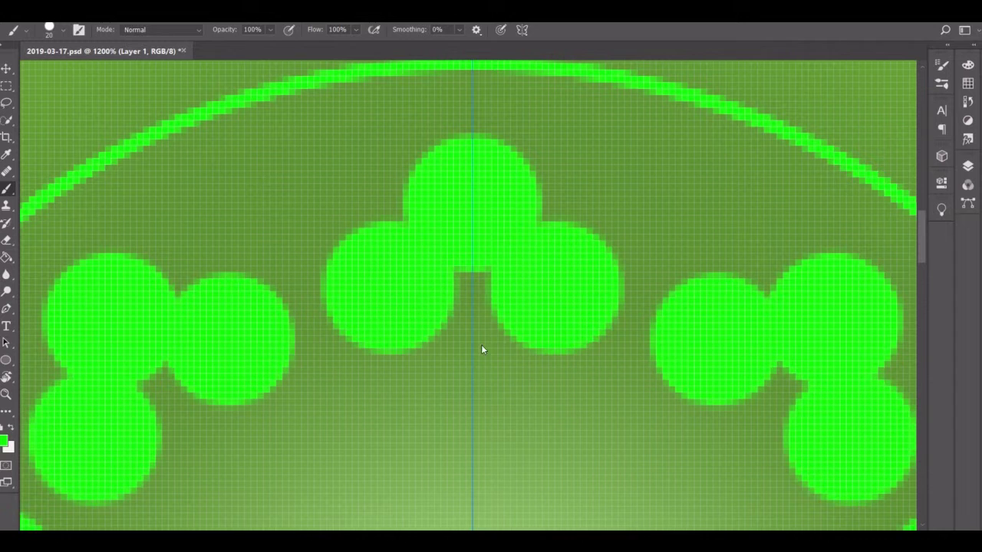
{"action": "left_click", "coordinate": [473, 369]}
{"action": "left_click", "coordinate": [470, 287]}
Step: Erase thin notches into each clover petal
{"action": "left_click", "coordinate": [62, 31]}
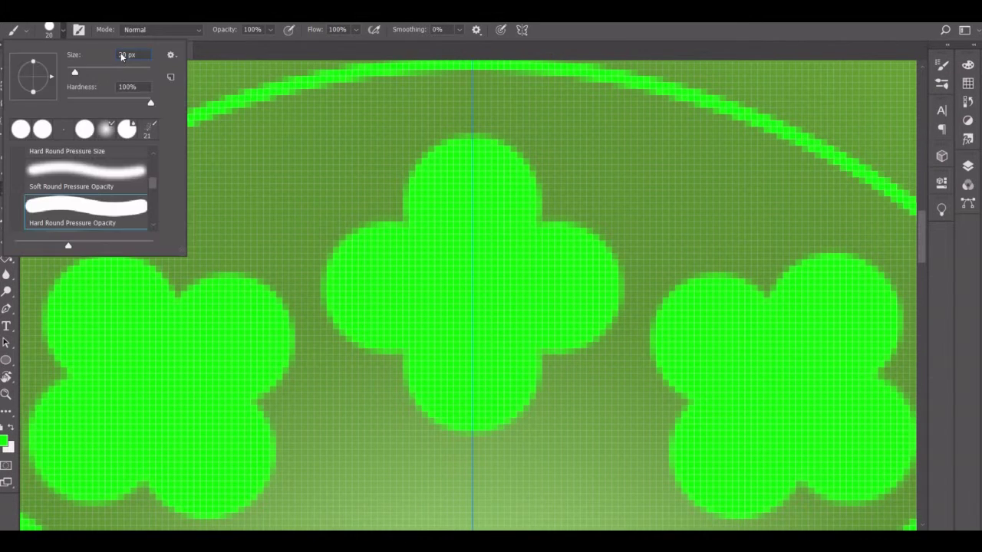
{"action": "key", "text": "e"}
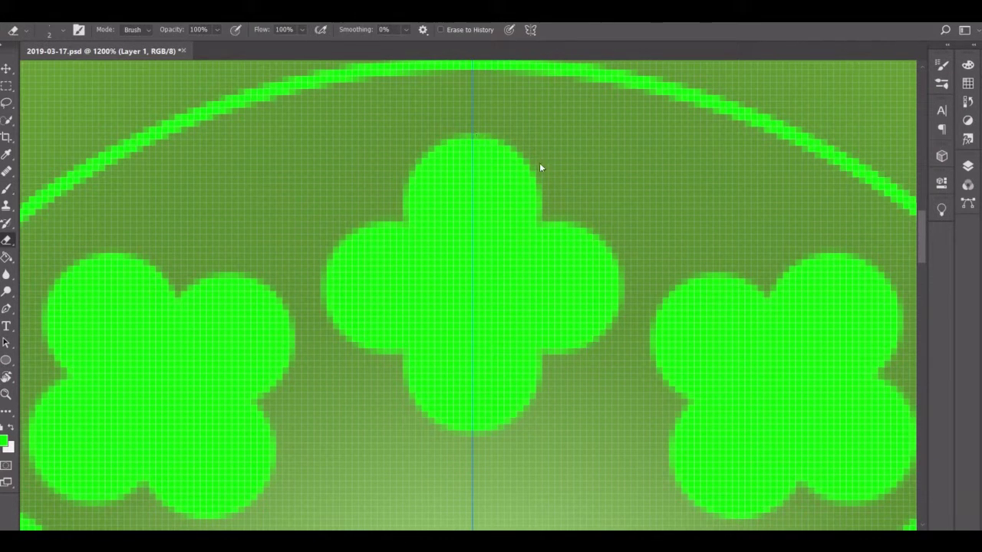
{"action": "mouse_move", "coordinate": [461, 146]}
{"action": "left_mouse_down"}
{"action": "mouse_move", "coordinate": [494, 146]}
{"action": "mouse_move", "coordinate": [471, 226]}
{"action": "left_mouse_up"}
{"action": "key", "text": "ctrl+z"}
{"action": "left_click_drag", "start_coordinate": [575, 291], "coordinate": [514, 291]}
{"action": "left_click_drag", "start_coordinate": [434, 291], "coordinate": [372, 291]}
{"action": "left_click_drag", "start_coordinate": [471, 345], "coordinate": [472, 395]}
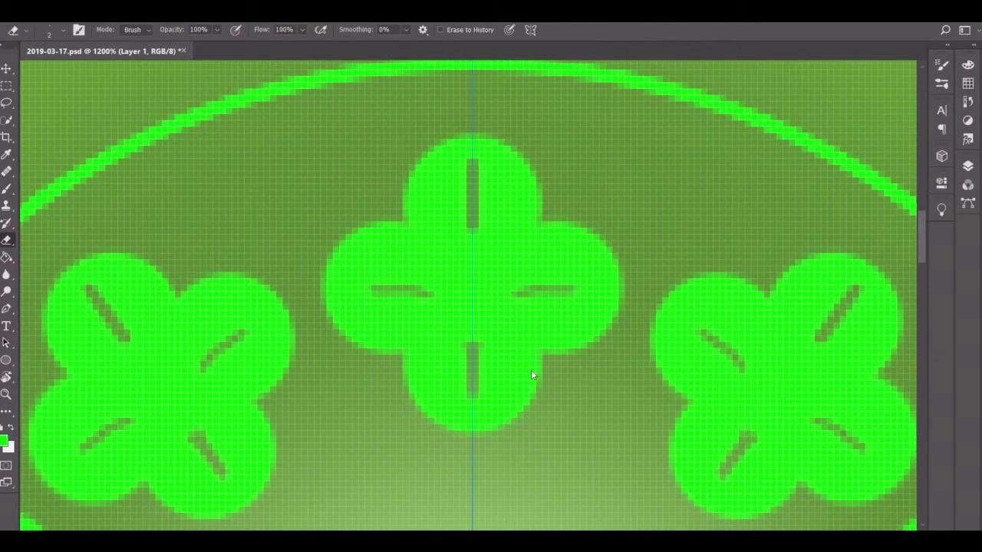
Step: Switch back to the Brush and step back through the recent strokes
{"action": "key", "text": "b"}
{"action": "key", "text": "ctrl+z"}
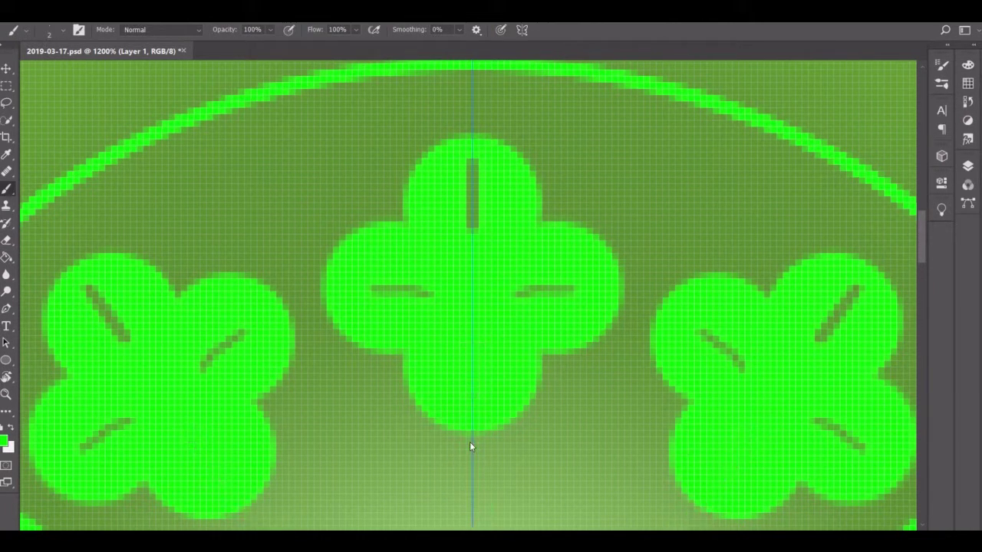
{"action": "key", "text": "ctrl+z"}
{"action": "key", "text": "ctrl+z"}
{"action": "key", "text": "ctrl+z"}
{"action": "key", "text": "ctrl+z"}
Step: Redo the undone petal strokes to restore the mirrored leaves
{"action": "key", "text": "ctrl+shift+z"}
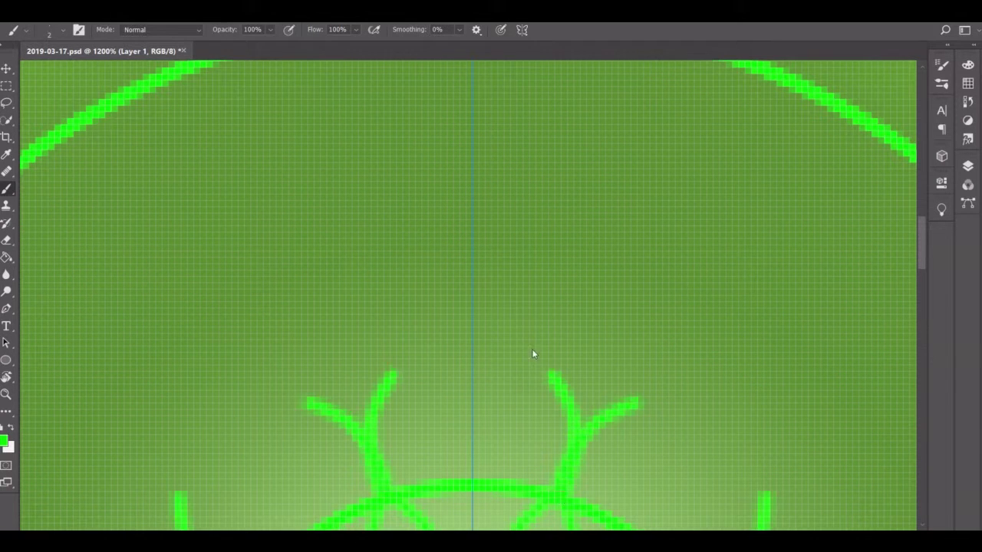
{"action": "key", "text": "ctrl+shift+z"}
{"action": "key", "text": "ctrl+shift+z"}
{"action": "key", "text": "ctrl+shift+z"}
{"action": "key", "text": "ctrl+shift+z"}
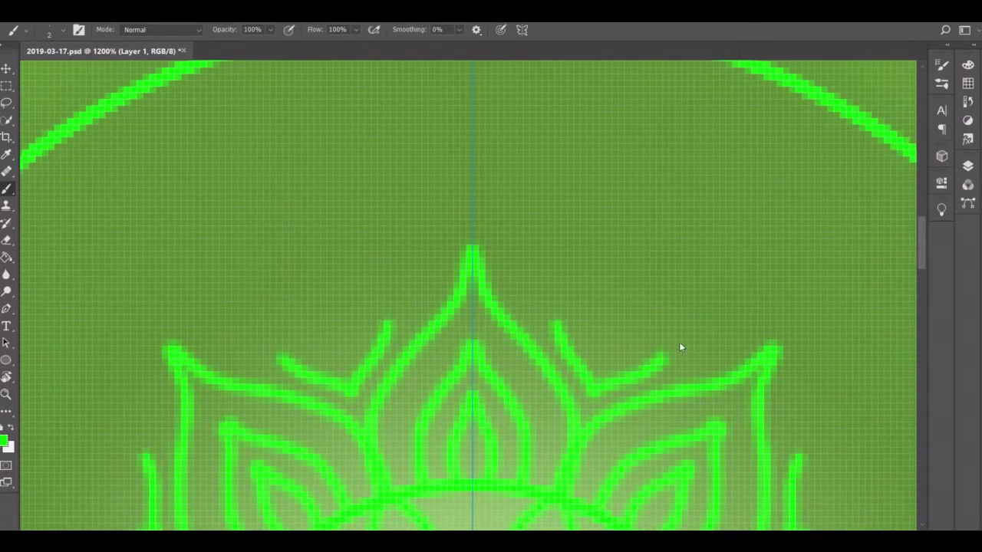
{"action": "key", "text": "ctrl+shift+z"}
{"action": "scroll", "coordinate": [489, 262], "scroll_direction": "up", "scroll_amount": 2}
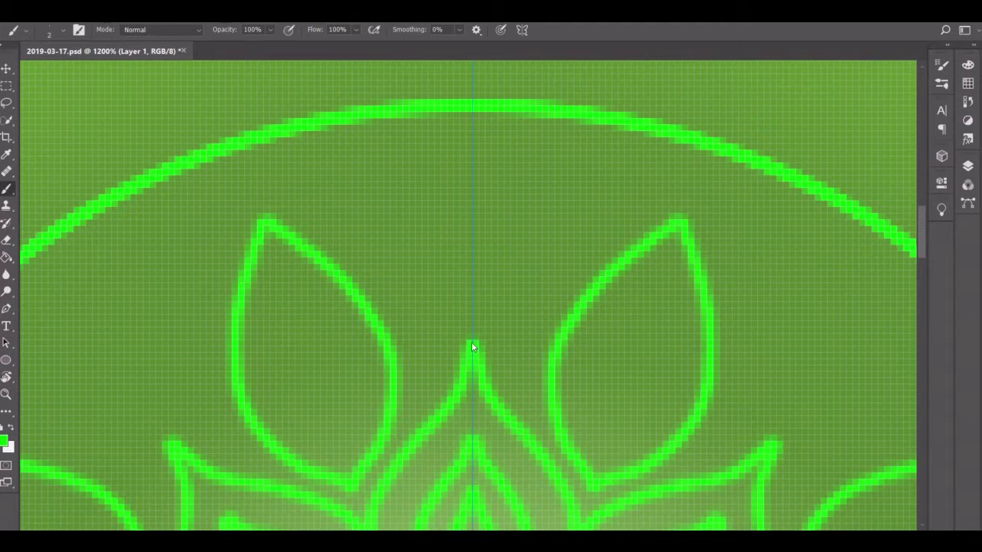
{"action": "key", "text": "ctrl+shift+z"}
Step: Draw veins inside the mirrored leaves and ring them with small and large dots
{"action": "left_click_drag", "start_coordinate": [678, 231], "coordinate": [636, 403]}
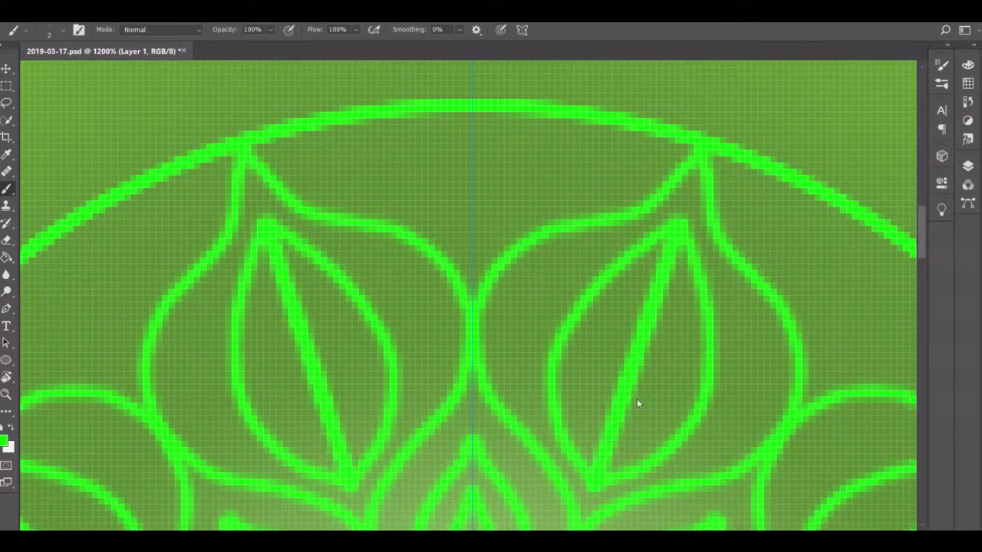
{"action": "left_click_drag", "start_coordinate": [652, 284], "coordinate": [692, 347]}
{"action": "left_click_drag", "start_coordinate": [614, 322], "coordinate": [637, 441]}
{"action": "left_click", "coordinate": [580, 265]}
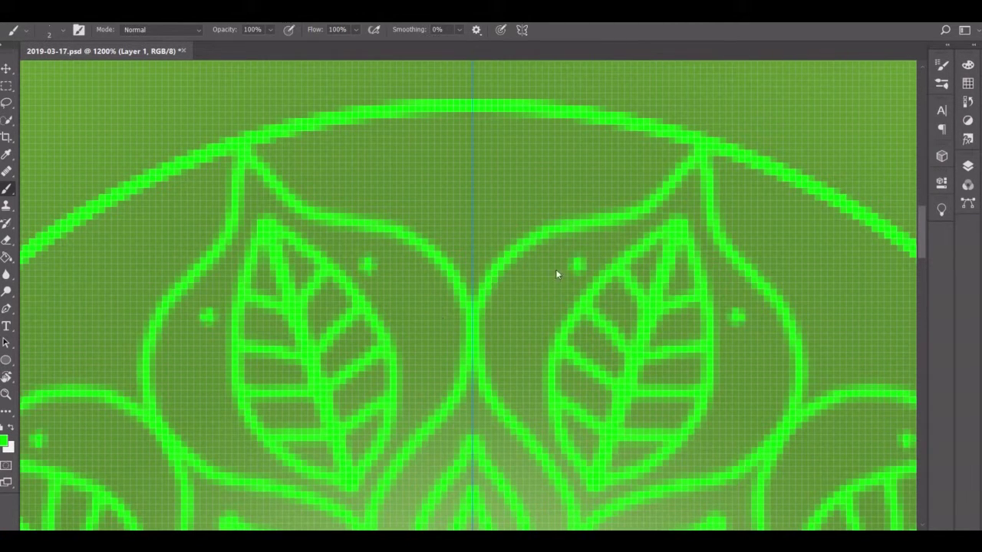
{"action": "left_click", "coordinate": [548, 289]}
{"action": "left_click", "coordinate": [517, 325]}
{"action": "left_click", "coordinate": [517, 372]}
{"action": "left_click", "coordinate": [529, 405]}
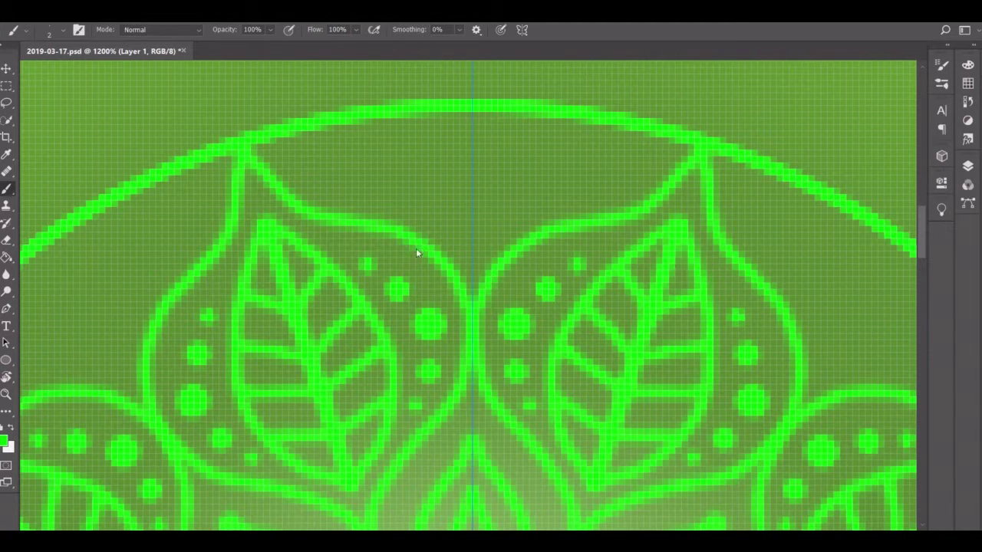
Step: Paint a three-lobed clover with a stem at the top centre
{"action": "mouse_move", "coordinate": [472, 133]}
{"action": "left_mouse_down"}
{"action": "mouse_move", "coordinate": [483, 177]}
{"action": "mouse_move", "coordinate": [469, 217]}
{"action": "left_mouse_up"}
{"action": "key", "text": "ctrl+z"}
{"action": "left_click", "coordinate": [472, 146]}
{"action": "left_click", "coordinate": [497, 162]}
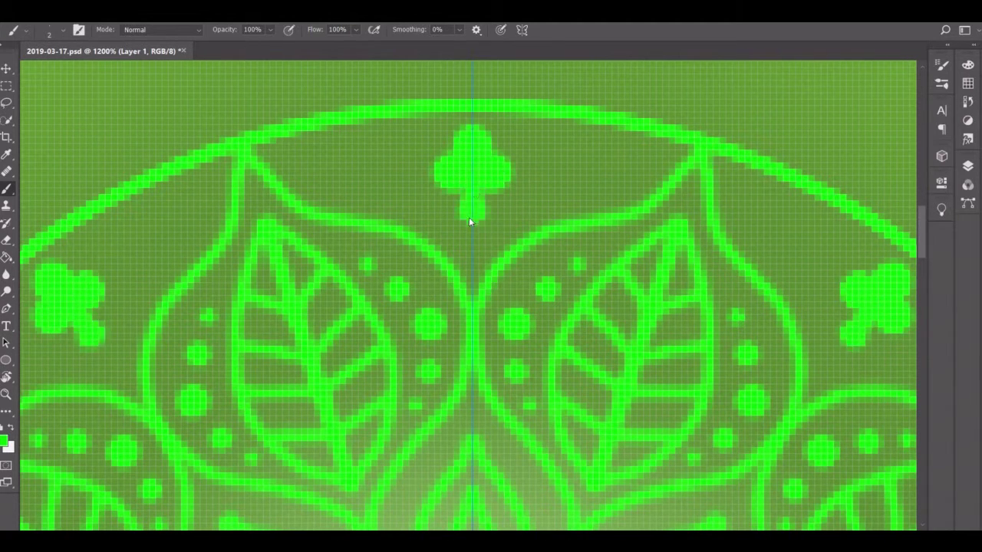
{"action": "left_click", "coordinate": [431, 179]}
{"action": "left_click", "coordinate": [463, 145]}
{"action": "key", "text": "ctrl+z"}
{"action": "key", "text": "ctrl+z"}
{"action": "key", "text": "ctrl+z"}
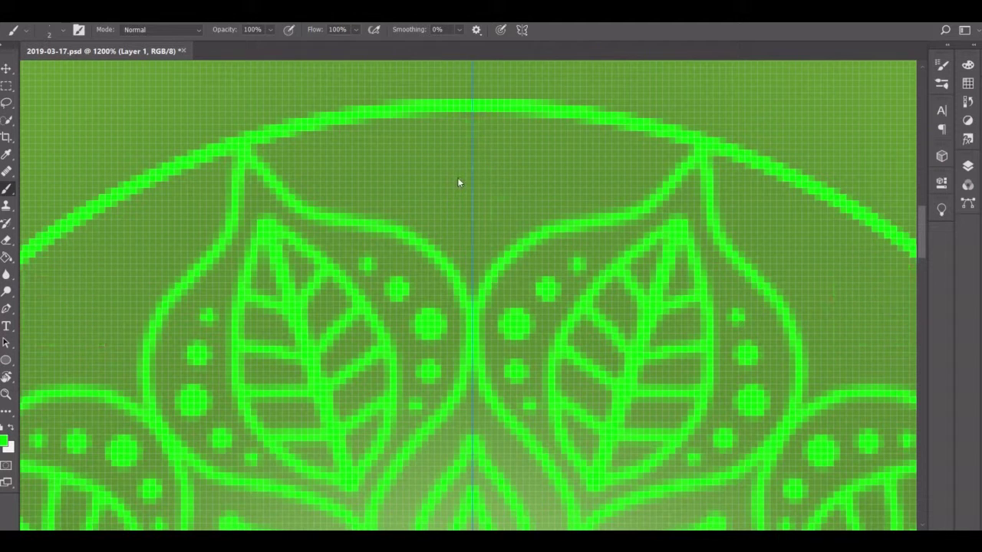
{"action": "mouse_move", "coordinate": [473, 149]}
{"action": "left_mouse_down"}
{"action": "mouse_move", "coordinate": [462, 165]}
{"action": "mouse_move", "coordinate": [496, 191]}
{"action": "mouse_move", "coordinate": [471, 203]}
{"action": "left_mouse_up"}
{"action": "left_click", "coordinate": [437, 184]}
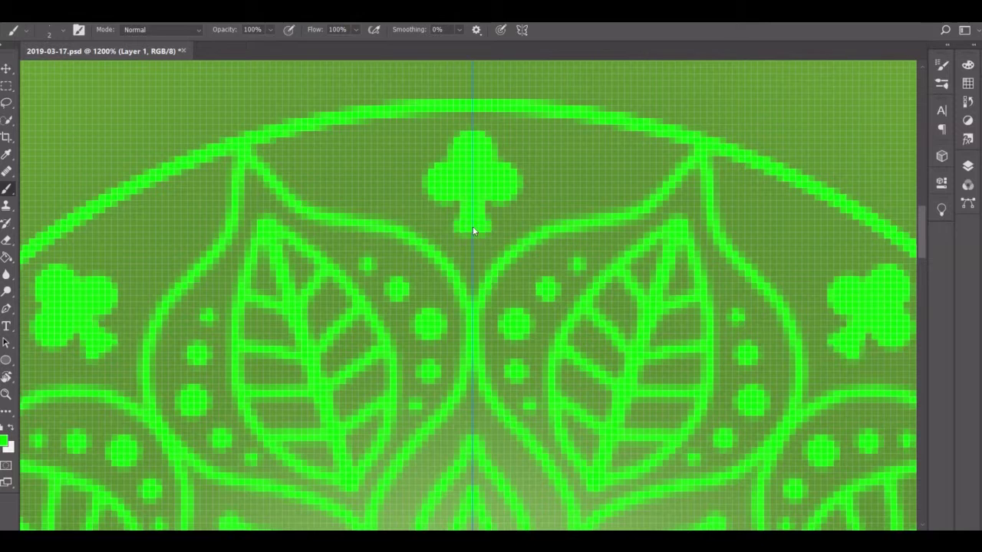
{"action": "scroll", "coordinate": [473, 227], "scroll_direction": "up", "scroll_amount": 3}
Step: Draw a pointed central lotus leaf with side petals, then dot the petals
{"action": "scroll", "coordinate": [334, 256], "scroll_direction": "up", "scroll_amount": 6}
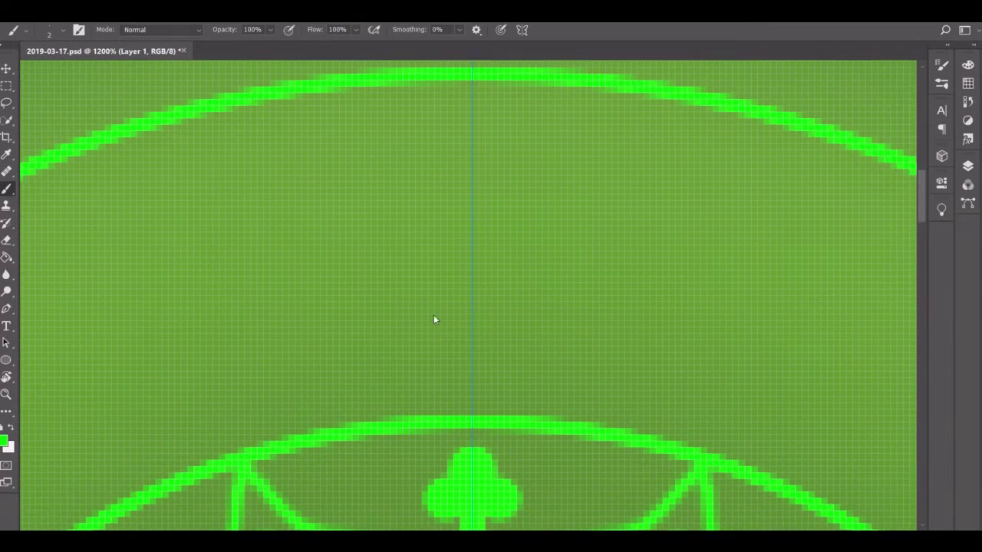
{"action": "mouse_move", "coordinate": [507, 415]}
{"action": "left_mouse_down"}
{"action": "mouse_move", "coordinate": [487, 125]}
{"action": "mouse_move", "coordinate": [472, 96]}
{"action": "left_mouse_up"}
{"action": "mouse_move", "coordinate": [482, 389]}
{"action": "left_mouse_down"}
{"action": "mouse_move", "coordinate": [688, 361]}
{"action": "mouse_move", "coordinate": [482, 415]}
{"action": "mouse_move", "coordinate": [650, 313]}
{"action": "mouse_move", "coordinate": [544, 416]}
{"action": "mouse_move", "coordinate": [560, 389]}
{"action": "left_mouse_up"}
{"action": "key", "text": "ctrl+z"}
{"action": "mouse_move", "coordinate": [632, 311]}
{"action": "left_mouse_down"}
{"action": "mouse_move", "coordinate": [537, 246]}
{"action": "mouse_move", "coordinate": [473, 401]}
{"action": "left_mouse_up"}
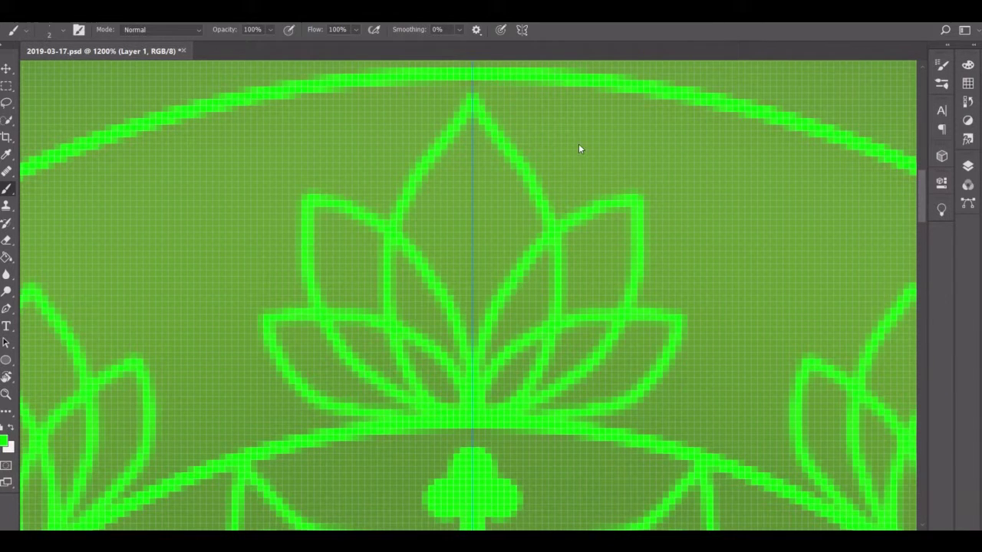
{"action": "left_click", "coordinate": [611, 228]}
{"action": "left_click", "coordinate": [471, 151]}
{"action": "left_click", "coordinate": [646, 342]}
Step: Paint stemmed clovers on both sides of the lotus
{"action": "mouse_move", "coordinate": [790, 184]}
{"action": "left_mouse_down"}
{"action": "mouse_move", "coordinate": [806, 186]}
{"action": "mouse_move", "coordinate": [805, 237]}
{"action": "left_mouse_up"}
{"action": "left_click", "coordinate": [756, 209]}
{"action": "mouse_move", "coordinate": [794, 165]}
{"action": "left_mouse_down"}
{"action": "mouse_move", "coordinate": [808, 241]}
{"action": "mouse_move", "coordinate": [763, 259]}
{"action": "mouse_move", "coordinate": [781, 209]}
{"action": "left_mouse_up"}
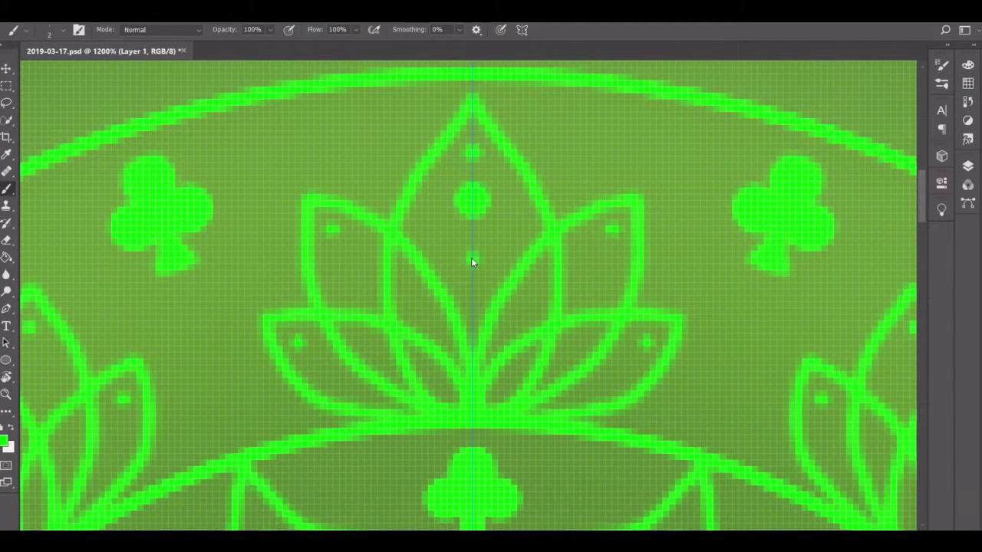
{"action": "scroll", "coordinate": [414, 318], "scroll_direction": "up", "scroll_amount": 1}
{"action": "scroll", "coordinate": [414, 319], "scroll_direction": "right", "scroll_amount": 3}
{"action": "scroll", "coordinate": [414, 319], "scroll_direction": "left", "scroll_amount": 3}
{"action": "scroll", "coordinate": [414, 318], "scroll_direction": "up", "scroll_amount": 5}
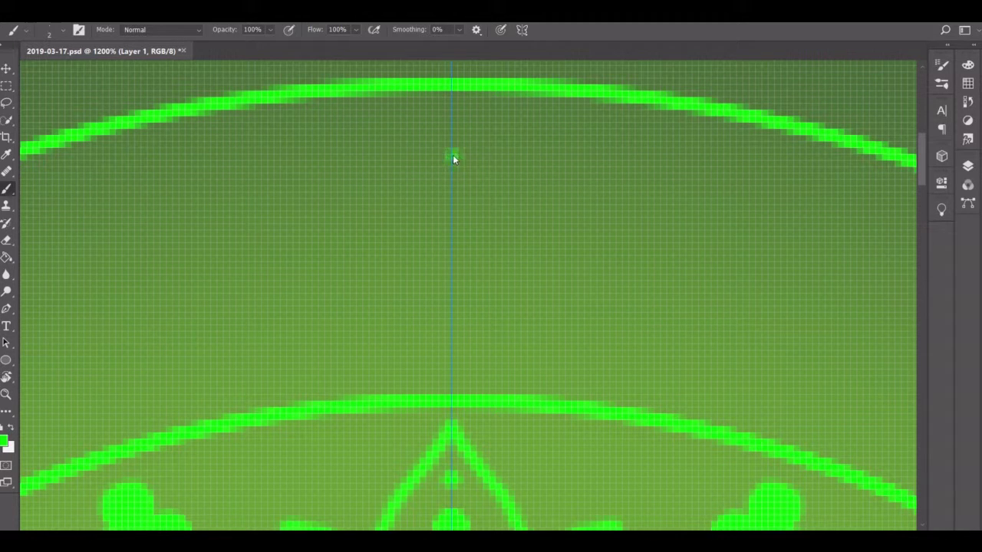
Step: Draw a mirrored knot between the arcs and a stemmed clover on the centre line
{"action": "mouse_move", "coordinate": [454, 155]}
{"action": "left_mouse_down"}
{"action": "mouse_move", "coordinate": [593, 268]}
{"action": "mouse_move", "coordinate": [795, 351]}
{"action": "left_mouse_up"}
{"action": "key", "text": "ctrl+z"}
{"action": "mouse_move", "coordinate": [641, 139]}
{"action": "left_mouse_down"}
{"action": "mouse_move", "coordinate": [645, 285]}
{"action": "mouse_move", "coordinate": [530, 285]}
{"action": "mouse_move", "coordinate": [749, 328]}
{"action": "mouse_move", "coordinate": [606, 223]}
{"action": "left_mouse_up"}
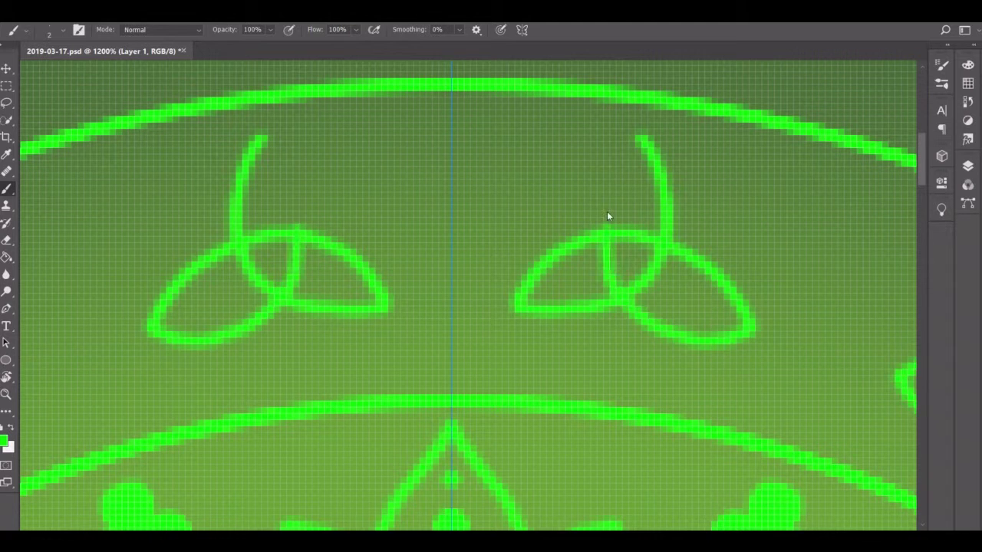
{"action": "key", "text": "ctrl+z"}
{"action": "left_click_drag", "start_coordinate": [609, 268], "coordinate": [636, 131]}
{"action": "left_click", "coordinate": [451, 139]}
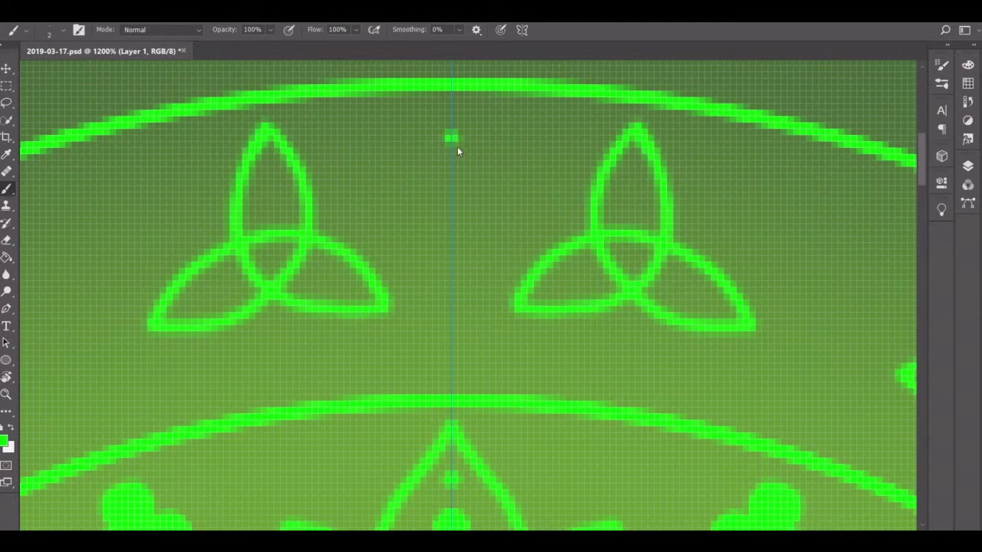
{"action": "left_click_drag", "start_coordinate": [457, 151], "coordinate": [451, 142]}
{"action": "mouse_move", "coordinate": [418, 176]}
{"action": "left_mouse_down"}
{"action": "mouse_move", "coordinate": [484, 176]}
{"action": "mouse_move", "coordinate": [443, 219]}
{"action": "mouse_move", "coordinate": [458, 159]}
{"action": "left_mouse_up"}
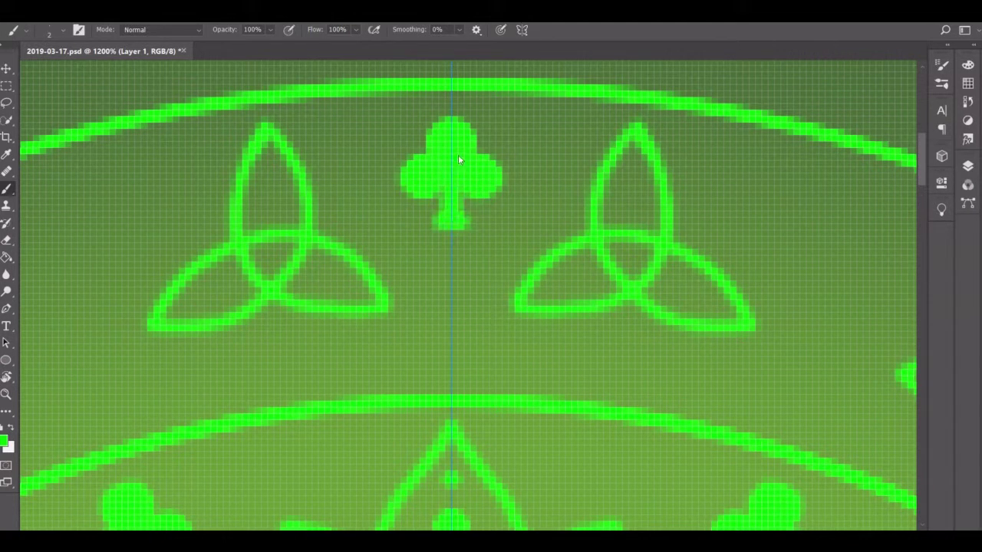
Step: Paint a solid three-dot clover at the side
{"action": "scroll", "coordinate": [451, 170], "scroll_direction": "right", "scroll_amount": 5}
{"action": "left_click", "coordinate": [545, 203]}
{"action": "left_click", "coordinate": [516, 227]}
{"action": "left_click", "coordinate": [556, 240]}
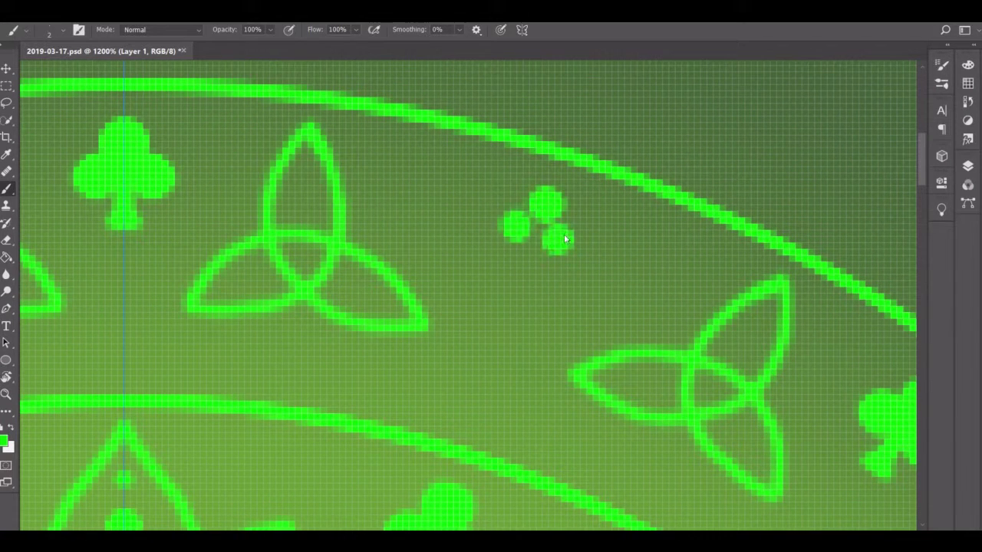
{"action": "mouse_move", "coordinate": [565, 239]}
{"action": "left_mouse_down"}
{"action": "mouse_move", "coordinate": [544, 201]}
{"action": "mouse_move", "coordinate": [535, 230]}
{"action": "left_mouse_up"}
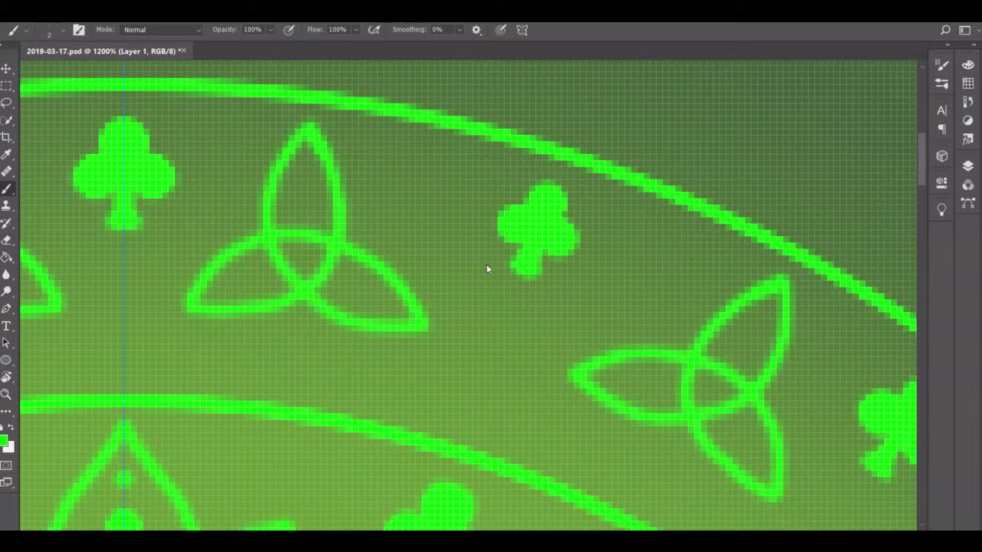
Step: Paint a row of dots along the outer arc, largest at the centre
{"action": "scroll", "coordinate": [486, 268], "scroll_direction": "left", "scroll_amount": 1}
{"action": "scroll", "coordinate": [487, 269], "scroll_direction": "up", "scroll_amount": 5}
{"action": "scroll", "coordinate": [486, 268], "scroll_direction": "left", "scroll_amount": 8}
{"action": "left_click", "coordinate": [409, 263]}
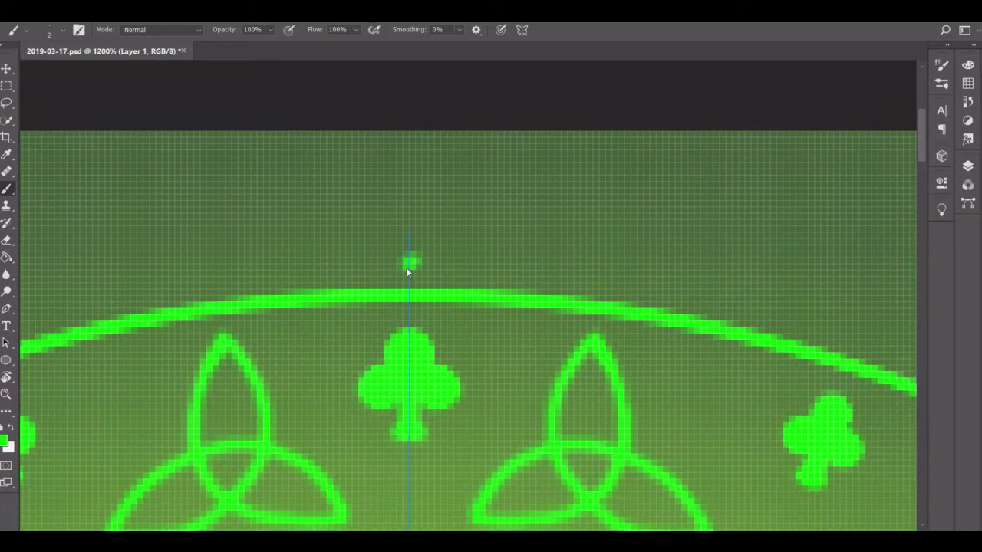
{"action": "left_click", "coordinate": [472, 266]}
{"action": "left_click", "coordinate": [535, 267]}
{"action": "left_click", "coordinate": [600, 275]}
{"action": "left_click", "coordinate": [658, 282]}
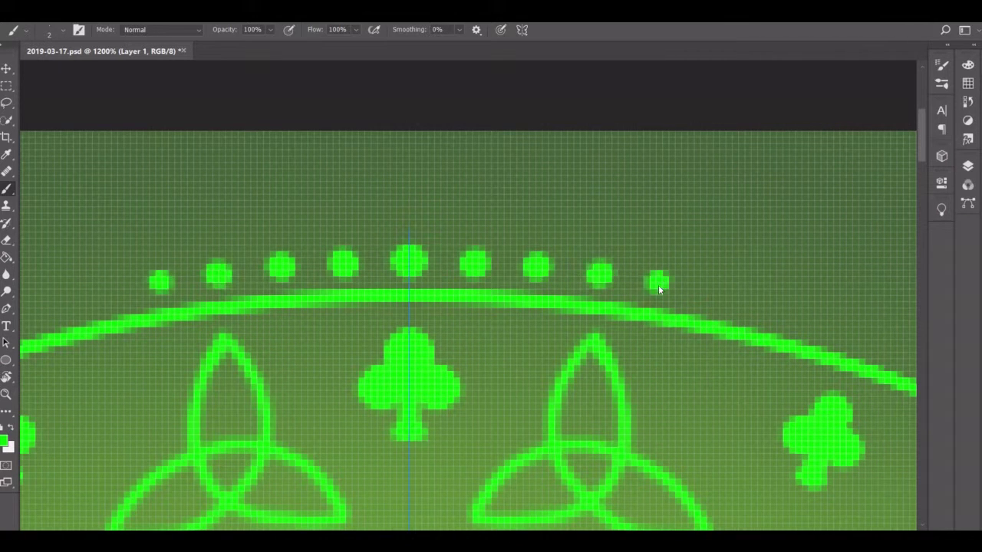
{"action": "left_click", "coordinate": [713, 295]}
{"action": "left_click", "coordinate": [764, 312]}
{"action": "left_click", "coordinate": [815, 325]}
{"action": "left_click", "coordinate": [897, 350]}
Step: Switch to a larger eraser and erase both knots between the arcs
{"action": "left_click", "coordinate": [858, 338]}
{"action": "scroll", "coordinate": [858, 341], "scroll_direction": "down", "scroll_amount": 3}
{"action": "key", "text": "e"}
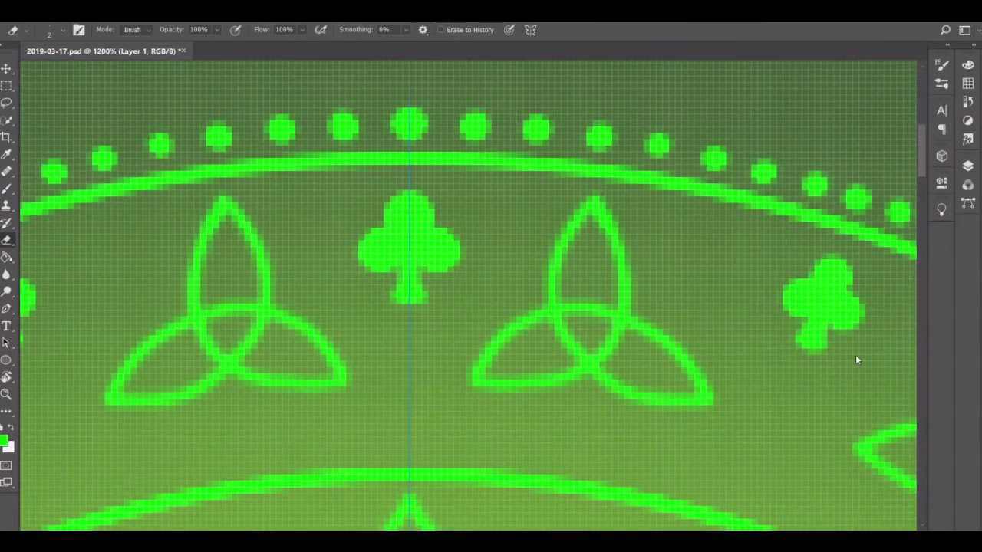
{"action": "key", "text": "Return"}
{"action": "mouse_move", "coordinate": [567, 222]}
{"action": "left_mouse_down"}
{"action": "mouse_move", "coordinate": [583, 260]}
{"action": "mouse_move", "coordinate": [640, 322]}
{"action": "left_mouse_up"}
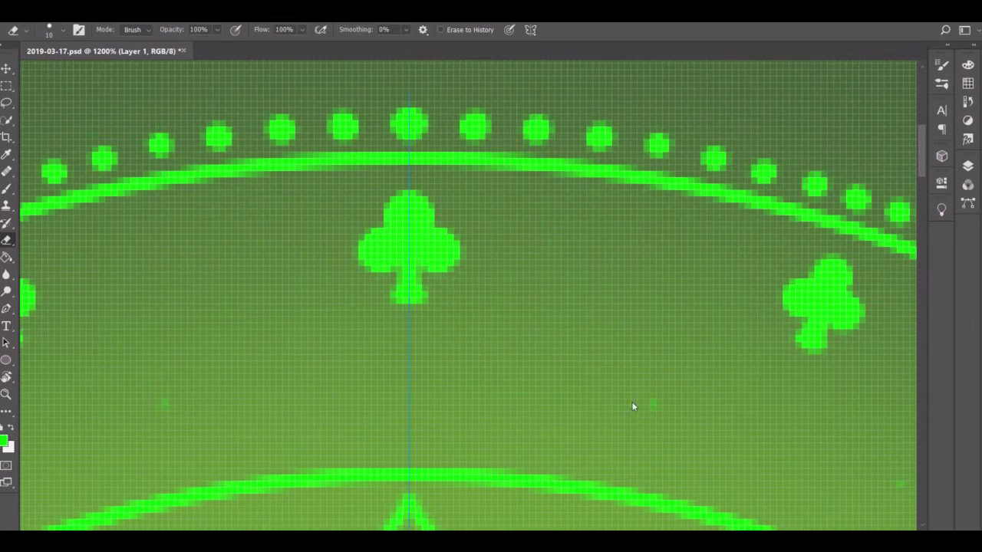
Step: Redraw the knots with pointed top lobes, a crossbar and a lower-right lobe
{"action": "key", "text": "b"}
{"action": "mouse_move", "coordinate": [640, 220]}
{"action": "left_mouse_down"}
{"action": "mouse_move", "coordinate": [608, 364]}
{"action": "mouse_move", "coordinate": [593, 272]}
{"action": "left_mouse_up"}
{"action": "key", "text": "ctrl+z"}
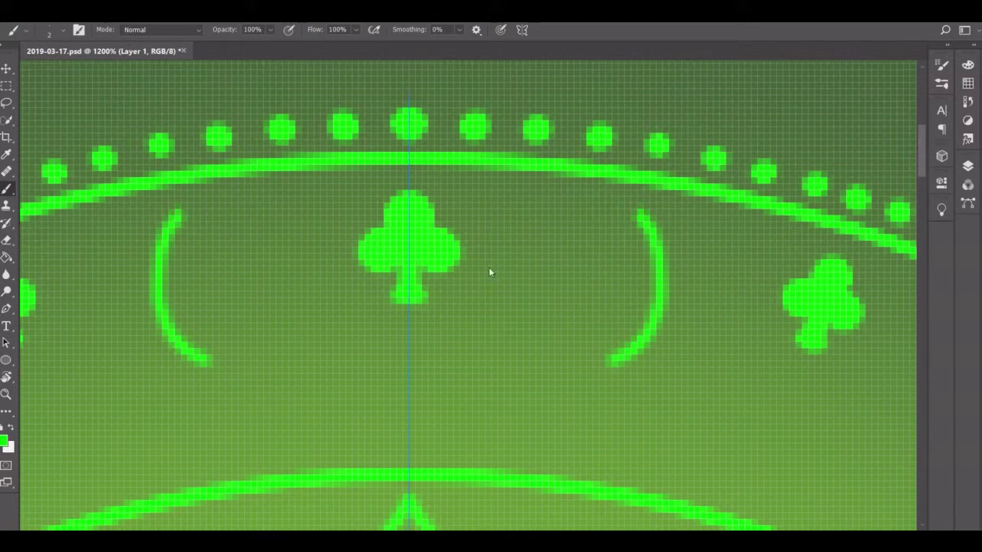
{"action": "mouse_move", "coordinate": [641, 222]}
{"action": "left_mouse_down"}
{"action": "mouse_move", "coordinate": [592, 272]}
{"action": "mouse_move", "coordinate": [613, 354]}
{"action": "left_mouse_up"}
{"action": "left_click_drag", "start_coordinate": [598, 316], "coordinate": [708, 422]}
{"action": "mouse_move", "coordinate": [599, 322]}
{"action": "left_mouse_down"}
{"action": "mouse_move", "coordinate": [655, 403]}
{"action": "mouse_move", "coordinate": [707, 421]}
{"action": "left_mouse_up"}
Step: Add a left-pointing third lobe to both knots, then erase the clovers and knots
{"action": "left_click_drag", "start_coordinate": [606, 359], "coordinate": [502, 363]}
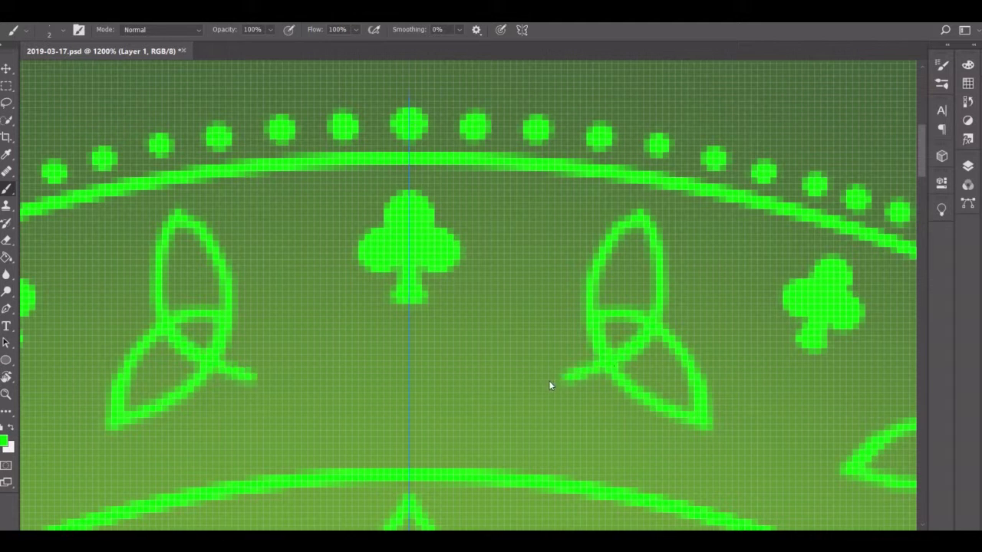
{"action": "key", "text": "ctrl+z"}
{"action": "left_click_drag", "start_coordinate": [581, 335], "coordinate": [502, 366]}
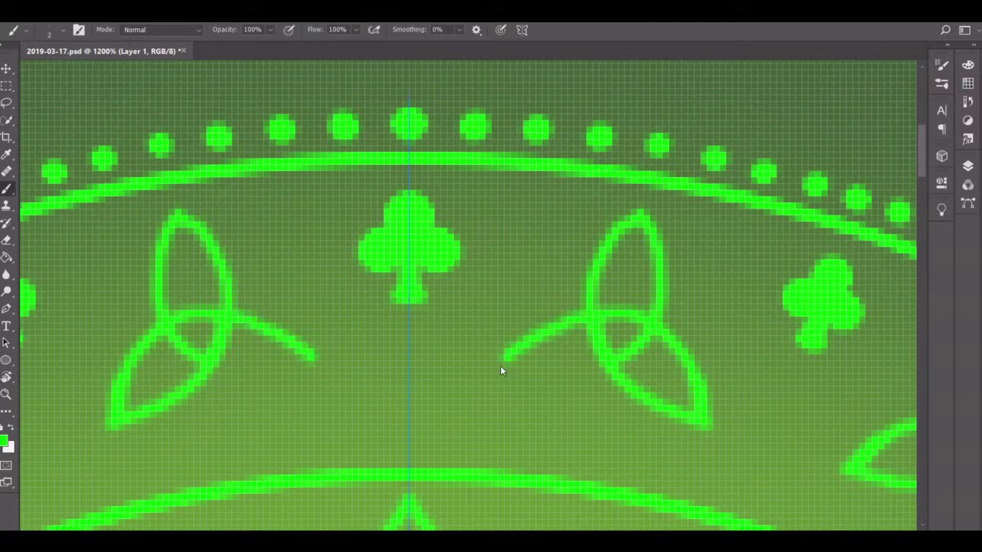
{"action": "key", "text": "ctrl+z"}
{"action": "left_click_drag", "start_coordinate": [583, 316], "coordinate": [506, 360]}
{"action": "left_click_drag", "start_coordinate": [606, 377], "coordinate": [495, 365]}
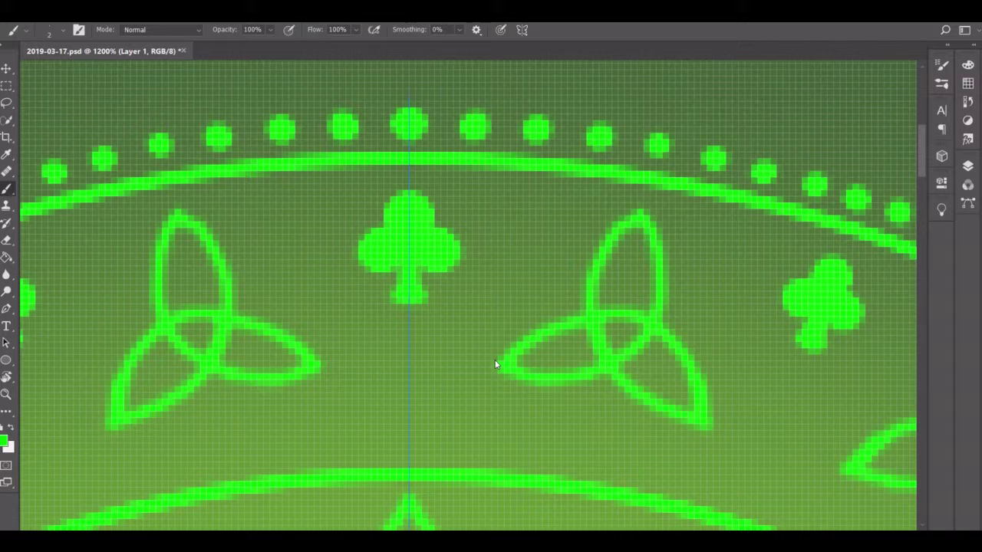
{"action": "key", "text": "e"}
{"action": "mouse_move", "coordinate": [429, 276]}
{"action": "left_mouse_down"}
{"action": "mouse_move", "coordinate": [411, 216]}
{"action": "mouse_move", "coordinate": [618, 244]}
{"action": "mouse_move", "coordinate": [774, 355]}
{"action": "mouse_move", "coordinate": [517, 366]}
{"action": "left_mouse_up"}
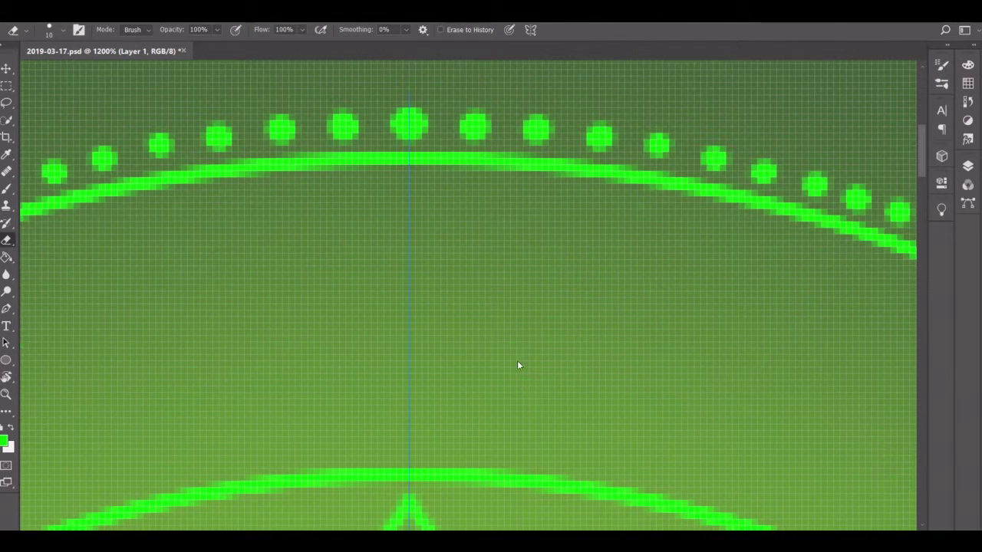
Step: Draw a lens shape on the centre line with triquetra loops below it
{"action": "key", "text": "b"}
{"action": "left_click_drag", "start_coordinate": [438, 235], "coordinate": [407, 357]}
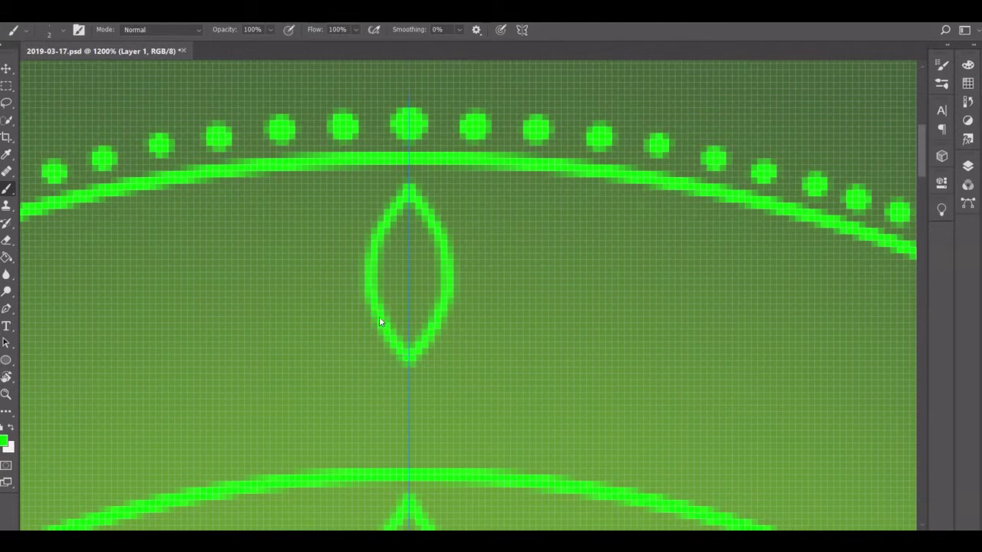
{"action": "mouse_move", "coordinate": [379, 320]}
{"action": "left_mouse_down"}
{"action": "mouse_move", "coordinate": [514, 416]}
{"action": "mouse_move", "coordinate": [509, 351]}
{"action": "mouse_move", "coordinate": [391, 315]}
{"action": "left_mouse_up"}
{"action": "key", "text": "ctrl+z"}
{"action": "mouse_move", "coordinate": [407, 354]}
{"action": "left_mouse_down"}
{"action": "mouse_move", "coordinate": [509, 403]}
{"action": "mouse_move", "coordinate": [416, 299]}
{"action": "left_mouse_up"}
{"action": "key", "text": "ctrl+z"}
{"action": "mouse_move", "coordinate": [420, 357]}
{"action": "left_mouse_down"}
{"action": "mouse_move", "coordinate": [469, 403]}
{"action": "mouse_move", "coordinate": [519, 376]}
{"action": "mouse_move", "coordinate": [430, 307]}
{"action": "left_mouse_up"}
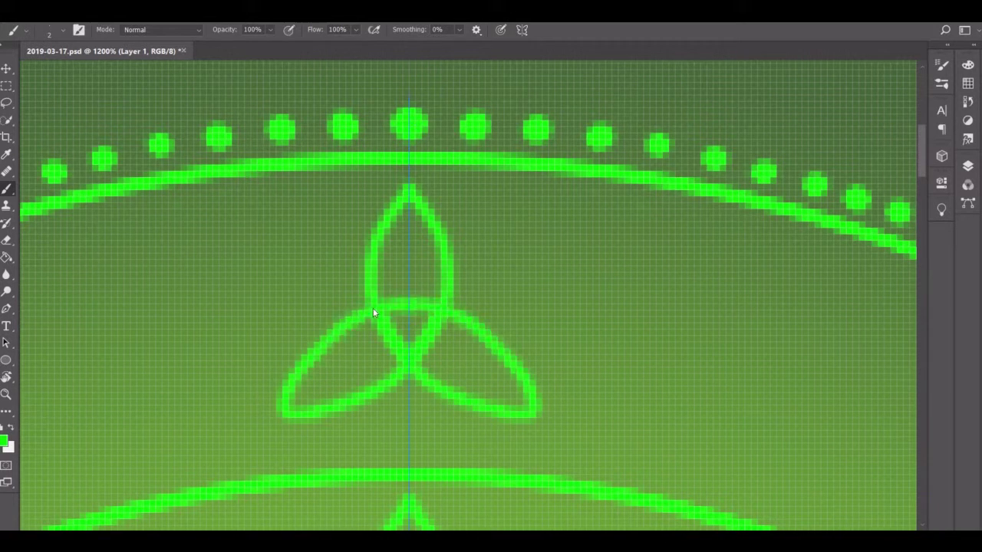
Step: Trim the knot's lower loop tips with the Eraser and repaint them
{"action": "key", "text": "e"}
{"action": "left_click_drag", "start_coordinate": [546, 345], "coordinate": [575, 399]}
{"action": "key", "text": "b"}
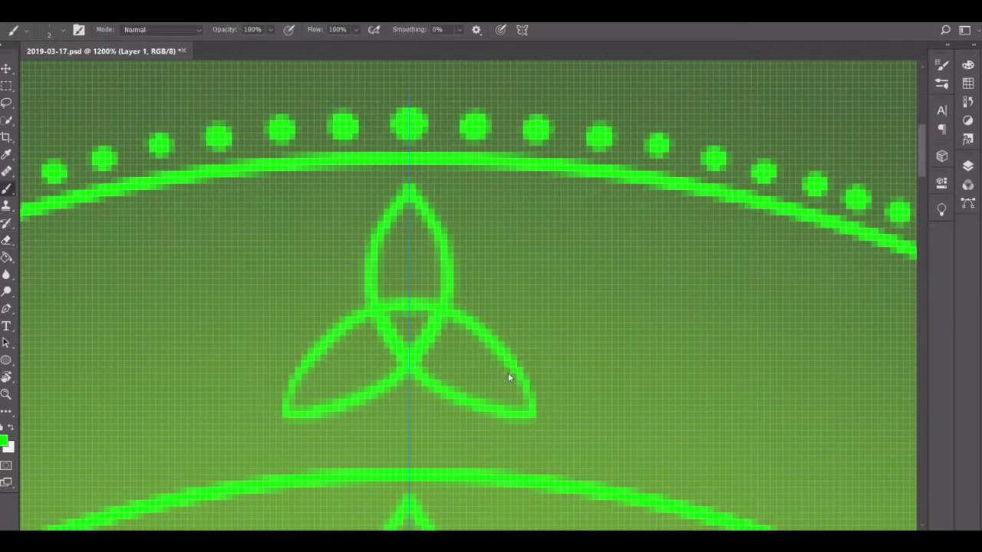
{"action": "left_click_drag", "start_coordinate": [509, 377], "coordinate": [528, 415]}
{"action": "scroll", "coordinate": [452, 396], "scroll_direction": "right", "scroll_amount": 5}
Step: Try several leaf and triquetra strokes below the dot ring, undoing each attempt
{"action": "scroll", "coordinate": [586, 332], "scroll_direction": "down", "scroll_amount": 2}
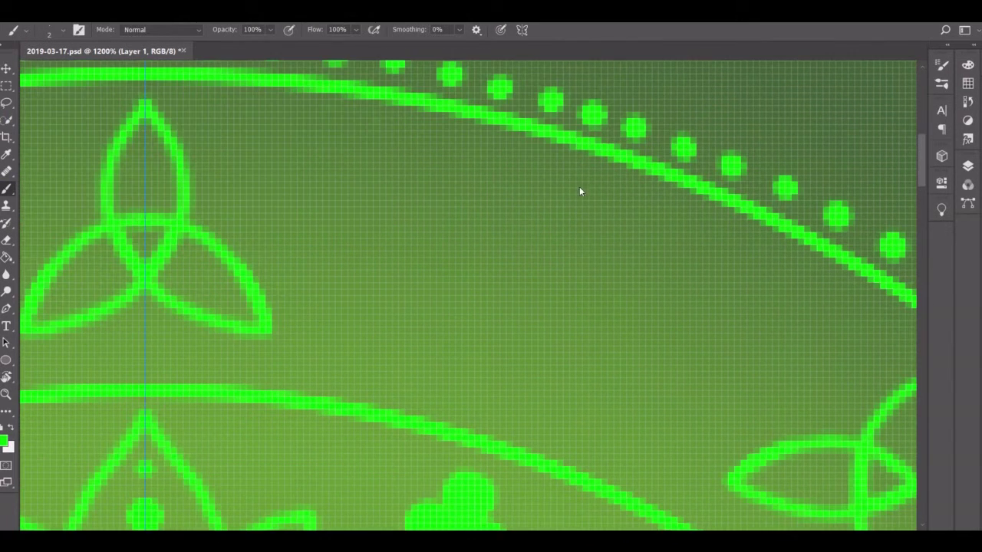
{"action": "mouse_move", "coordinate": [572, 184]}
{"action": "left_mouse_down"}
{"action": "mouse_move", "coordinate": [547, 311]}
{"action": "mouse_move", "coordinate": [512, 327]}
{"action": "left_mouse_up"}
{"action": "key", "text": "ctrl+z"}
{"action": "left_click_drag", "start_coordinate": [591, 220], "coordinate": [525, 336]}
{"action": "key", "text": "ctrl+z"}
{"action": "left_click_drag", "start_coordinate": [581, 196], "coordinate": [530, 316]}
{"action": "key", "text": "ctrl+z"}
{"action": "left_click_drag", "start_coordinate": [586, 266], "coordinate": [537, 305]}
{"action": "mouse_move", "coordinate": [480, 288]}
{"action": "left_mouse_down"}
{"action": "mouse_move", "coordinate": [585, 395]}
{"action": "mouse_move", "coordinate": [574, 315]}
{"action": "left_mouse_up"}
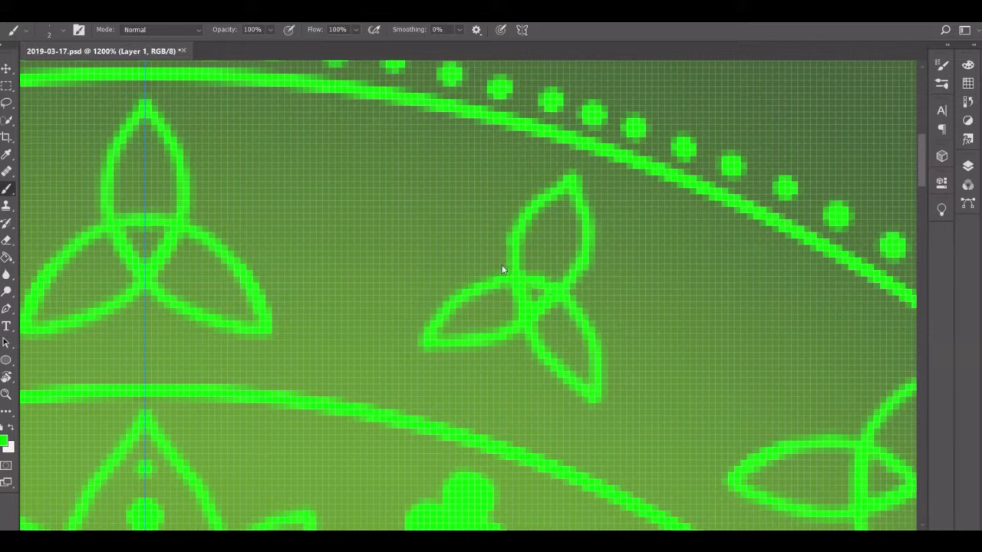
{"action": "key", "text": "ctrl+z"}
{"action": "key", "text": "ctrl+z"}
{"action": "key", "text": "ctrl+z"}
Step: Draw the triquetra knot's top leaf outline in the outer band
{"action": "left_click", "coordinate": [577, 242]}
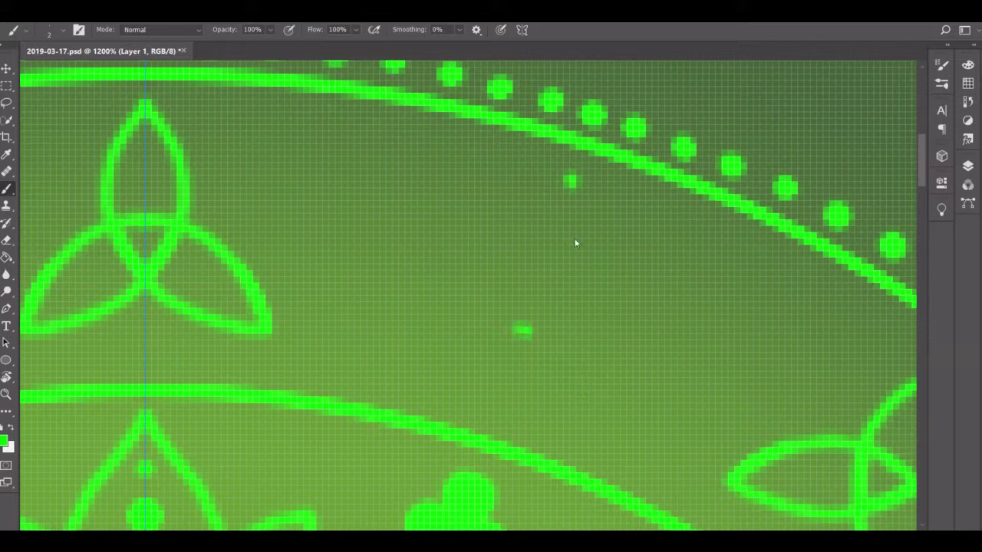
{"action": "mouse_move", "coordinate": [570, 179]}
{"action": "left_mouse_down"}
{"action": "mouse_move", "coordinate": [587, 219]}
{"action": "mouse_move", "coordinate": [537, 328]}
{"action": "left_mouse_up"}
{"action": "mouse_move", "coordinate": [588, 223]}
{"action": "left_mouse_down"}
{"action": "mouse_move", "coordinate": [514, 322]}
{"action": "mouse_move", "coordinate": [601, 412]}
{"action": "mouse_move", "coordinate": [537, 281]}
{"action": "left_mouse_up"}
{"action": "left_click", "coordinate": [376, 147]}
Step: Paint a clover of dotted lobes with a short stem beside the knot
{"action": "left_click", "coordinate": [391, 172]}
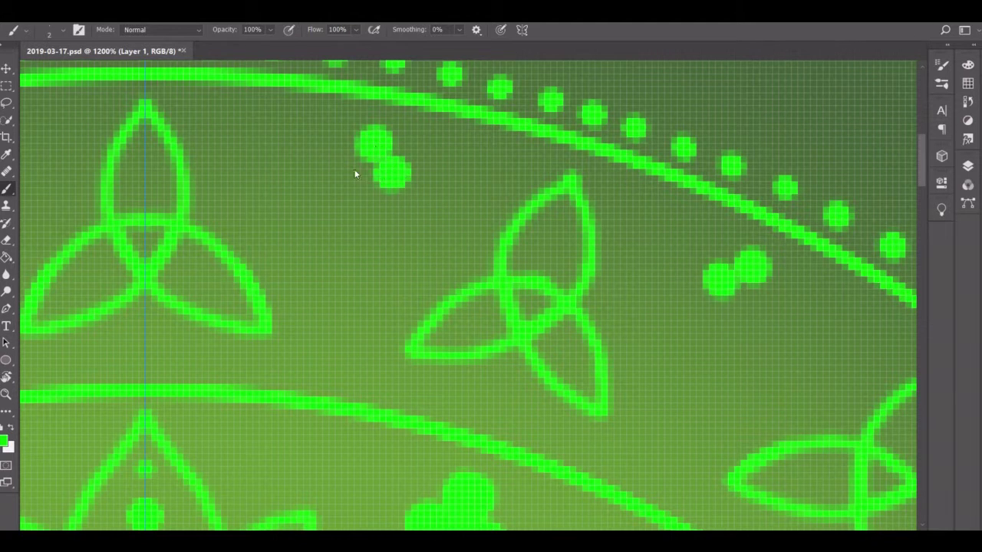
{"action": "left_click", "coordinate": [350, 164]}
{"action": "left_click", "coordinate": [376, 173]}
{"action": "mouse_move", "coordinate": [362, 184]}
{"action": "left_mouse_down"}
{"action": "mouse_move", "coordinate": [348, 209]}
{"action": "mouse_move", "coordinate": [357, 201]}
{"action": "left_mouse_up"}
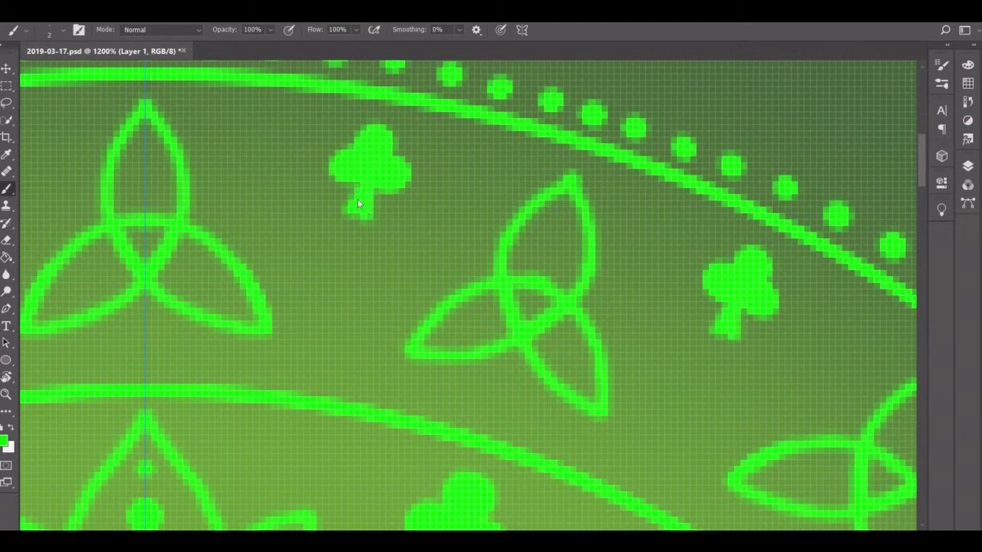
Step: Erase the central triquetra knot and paint a new one in the band
{"action": "key", "text": "e"}
{"action": "mouse_move", "coordinate": [498, 253]}
{"action": "left_mouse_down"}
{"action": "mouse_move", "coordinate": [584, 391]}
{"action": "mouse_move", "coordinate": [481, 341]}
{"action": "left_mouse_up"}
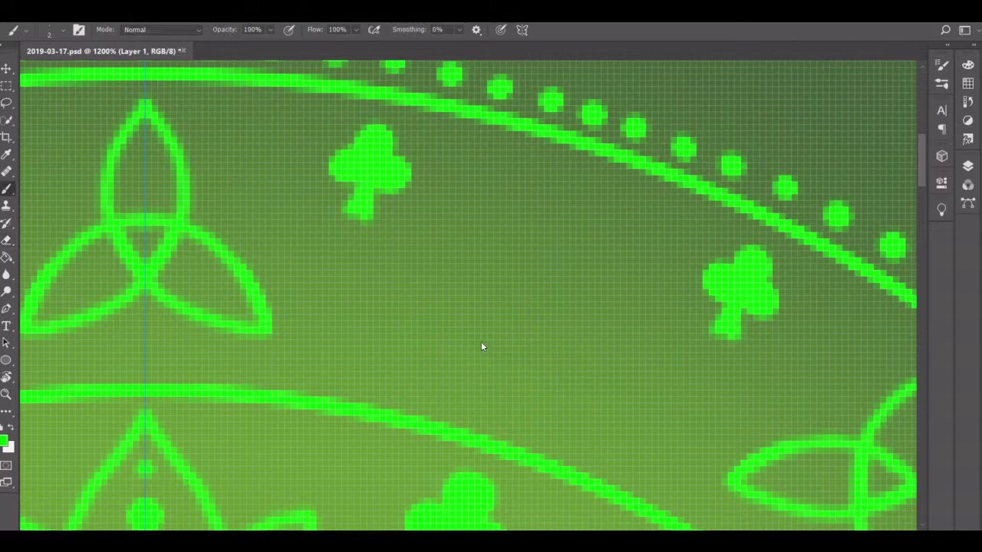
{"action": "key", "text": "b"}
{"action": "mouse_move", "coordinate": [576, 186]}
{"action": "left_mouse_down"}
{"action": "mouse_move", "coordinate": [530, 320]}
{"action": "mouse_move", "coordinate": [570, 386]}
{"action": "mouse_move", "coordinate": [587, 311]}
{"action": "mouse_move", "coordinate": [582, 184]}
{"action": "mouse_move", "coordinate": [577, 220]}
{"action": "left_mouse_up"}
Step: Trim the knot's top loop and lobe edges, then repaint both side lobes
{"action": "key", "text": "e"}
{"action": "left_click", "coordinate": [63, 29]}
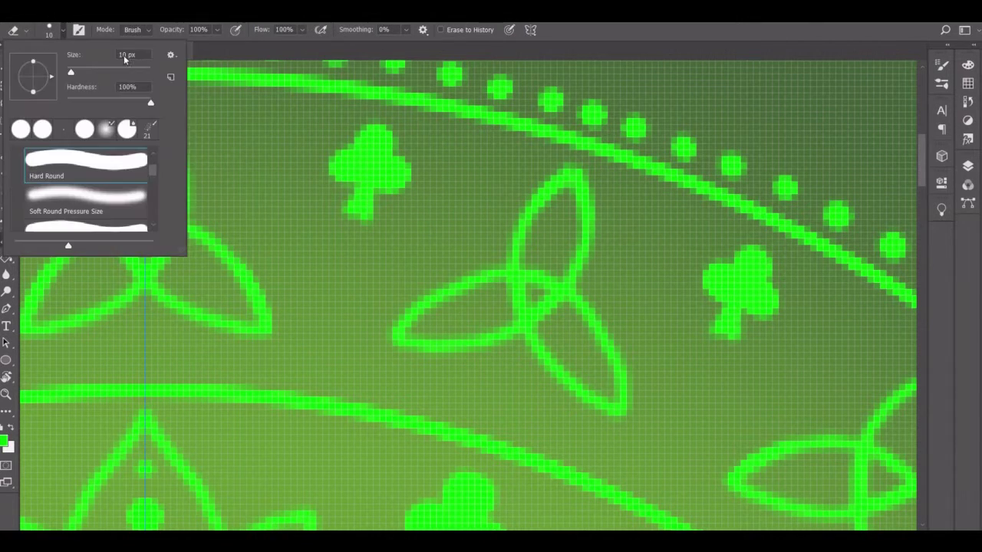
{"action": "left_click_drag", "start_coordinate": [592, 164], "coordinate": [597, 230]}
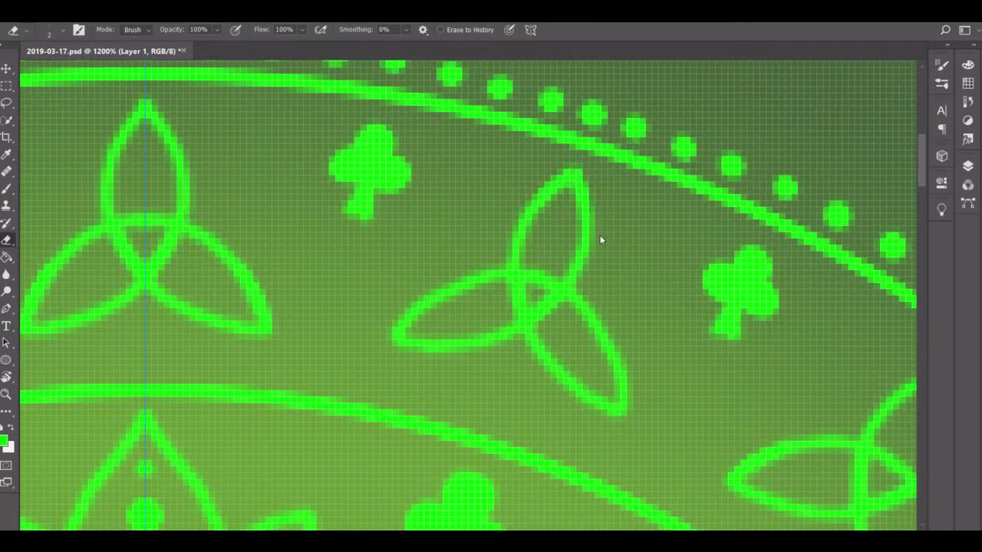
{"action": "left_click_drag", "start_coordinate": [484, 278], "coordinate": [395, 338]}
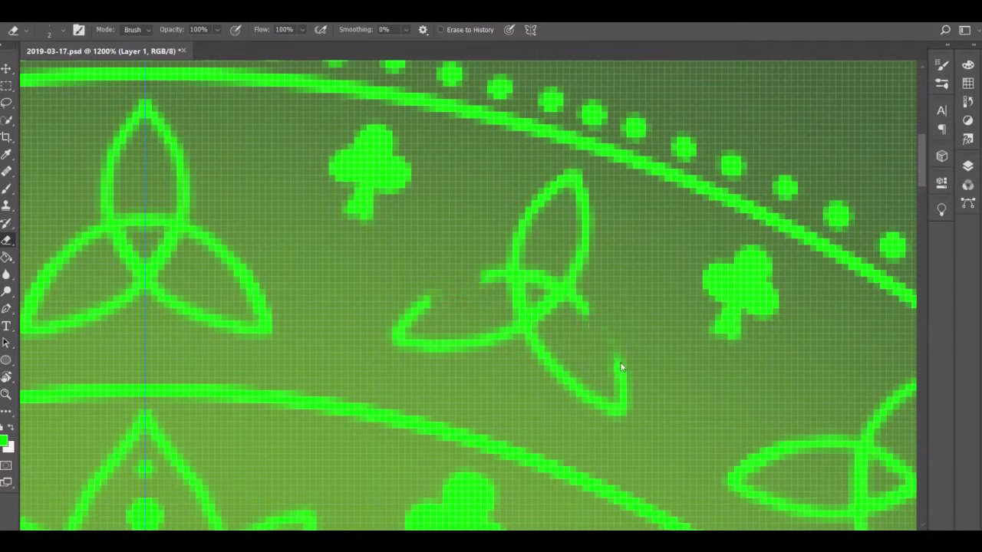
{"action": "left_click_drag", "start_coordinate": [591, 311], "coordinate": [624, 388]}
{"action": "key", "text": "b"}
{"action": "left_click_drag", "start_coordinate": [491, 276], "coordinate": [406, 337]}
{"action": "left_click_drag", "start_coordinate": [591, 291], "coordinate": [612, 407]}
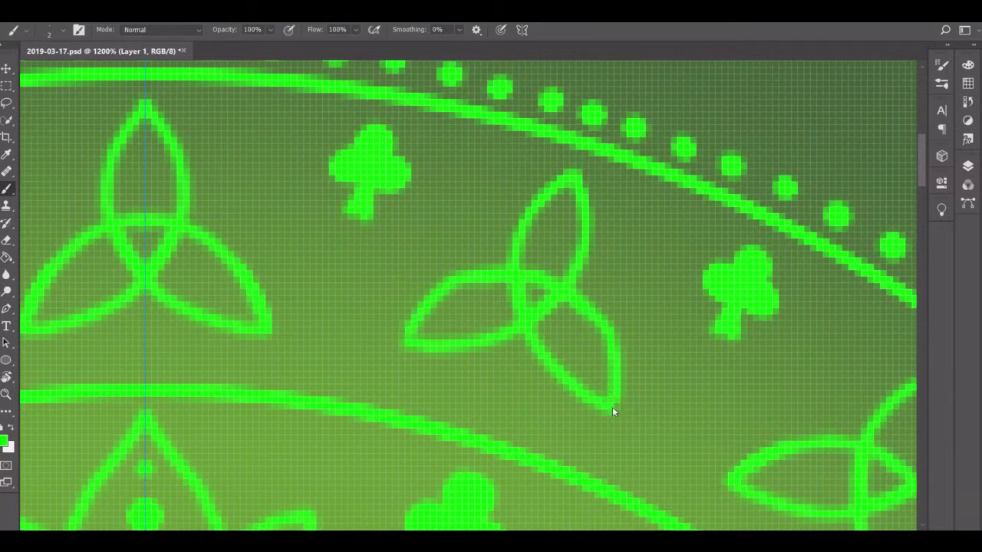
{"action": "left_click_drag", "start_coordinate": [575, 284], "coordinate": [626, 383]}
{"action": "left_click_drag", "start_coordinate": [460, 268], "coordinate": [399, 345]}
Step: Erase the whole triquetra knot, clearing every remaining stroke
{"action": "key", "text": "e"}
{"action": "left_click_drag", "start_coordinate": [562, 194], "coordinate": [575, 260]}
{"action": "left_click_drag", "start_coordinate": [522, 207], "coordinate": [569, 282]}
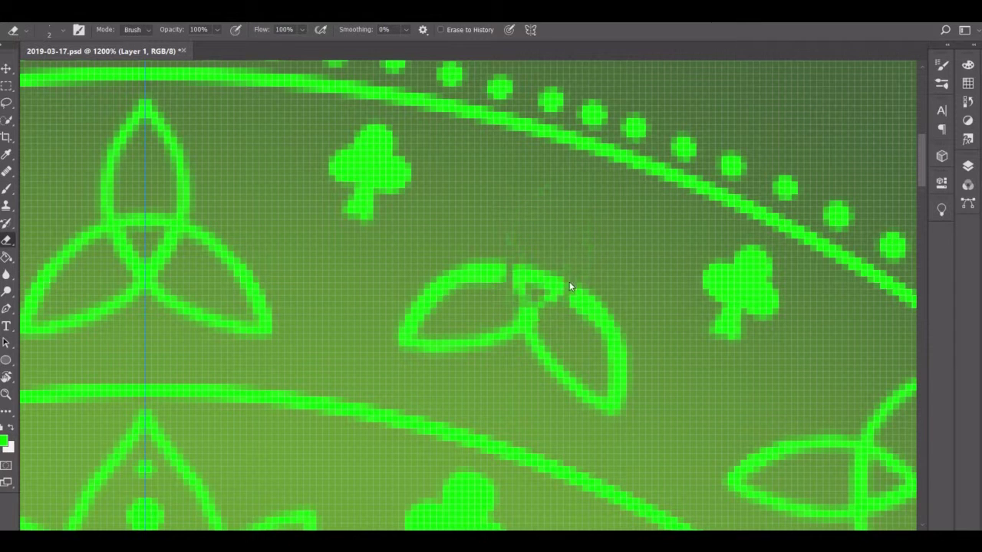
{"action": "mouse_move", "coordinate": [514, 265]}
{"action": "left_mouse_down"}
{"action": "mouse_move", "coordinate": [529, 338]}
{"action": "mouse_move", "coordinate": [418, 303]}
{"action": "left_mouse_up"}
{"action": "left_click_drag", "start_coordinate": [575, 284], "coordinate": [629, 368]}
{"action": "left_click_drag", "start_coordinate": [407, 303], "coordinate": [430, 349]}
{"action": "left_click_drag", "start_coordinate": [614, 361], "coordinate": [596, 379]}
{"action": "left_click_drag", "start_coordinate": [422, 341], "coordinate": [514, 339]}
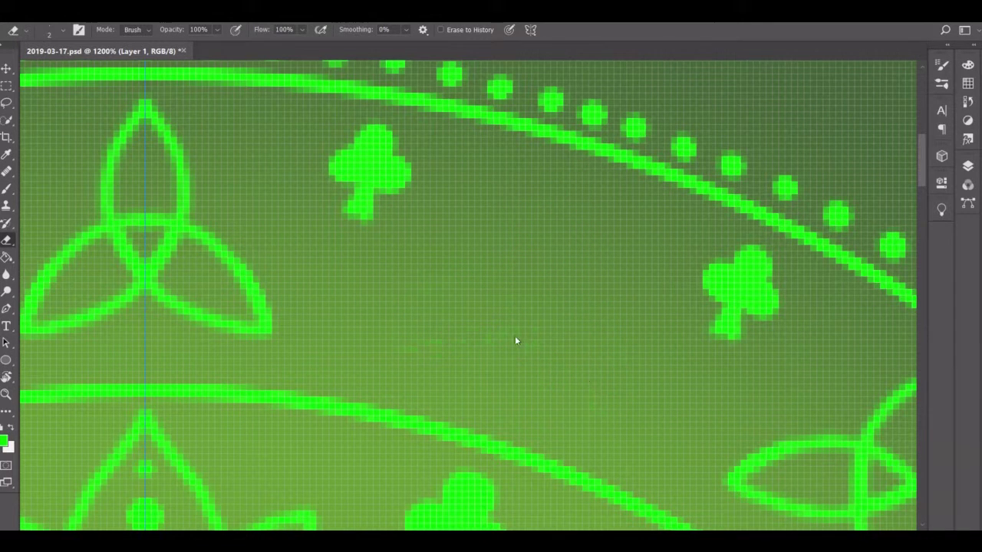
Step: Repaint the triquetra as a closed top leaf with two side lobes, then zoom out
{"action": "key", "text": "b"}
{"action": "mouse_move", "coordinate": [538, 201]}
{"action": "left_mouse_down"}
{"action": "mouse_move", "coordinate": [589, 210]}
{"action": "mouse_move", "coordinate": [525, 322]}
{"action": "left_mouse_up"}
{"action": "key", "text": "ctrl+z"}
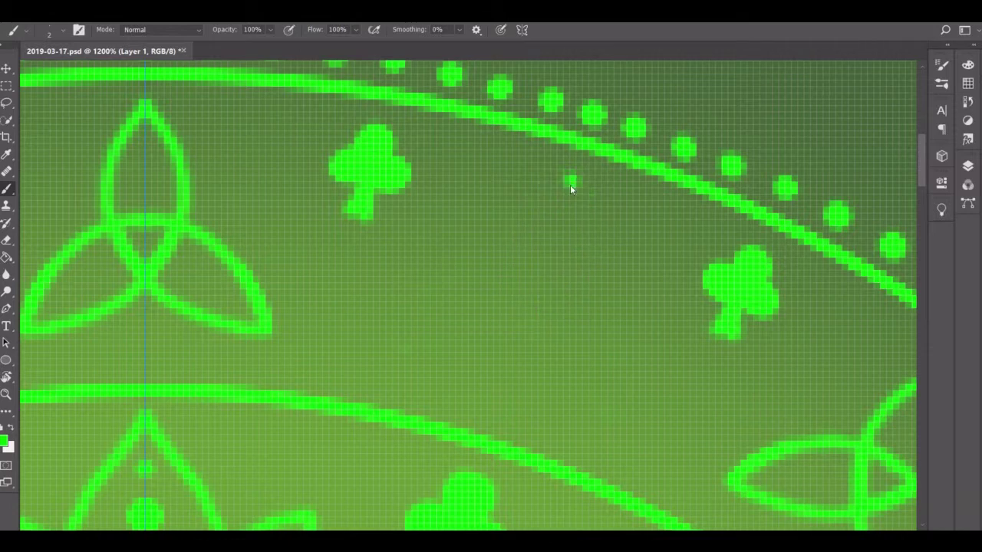
{"action": "mouse_move", "coordinate": [539, 201]}
{"action": "left_mouse_down"}
{"action": "mouse_move", "coordinate": [559, 300]}
{"action": "mouse_move", "coordinate": [516, 281]}
{"action": "mouse_move", "coordinate": [430, 342]}
{"action": "left_mouse_up"}
{"action": "left_click_drag", "start_coordinate": [537, 307], "coordinate": [586, 388]}
{"action": "left_click_drag", "start_coordinate": [430, 342], "coordinate": [502, 265]}
{"action": "left_click_drag", "start_coordinate": [568, 288], "coordinate": [625, 341]}
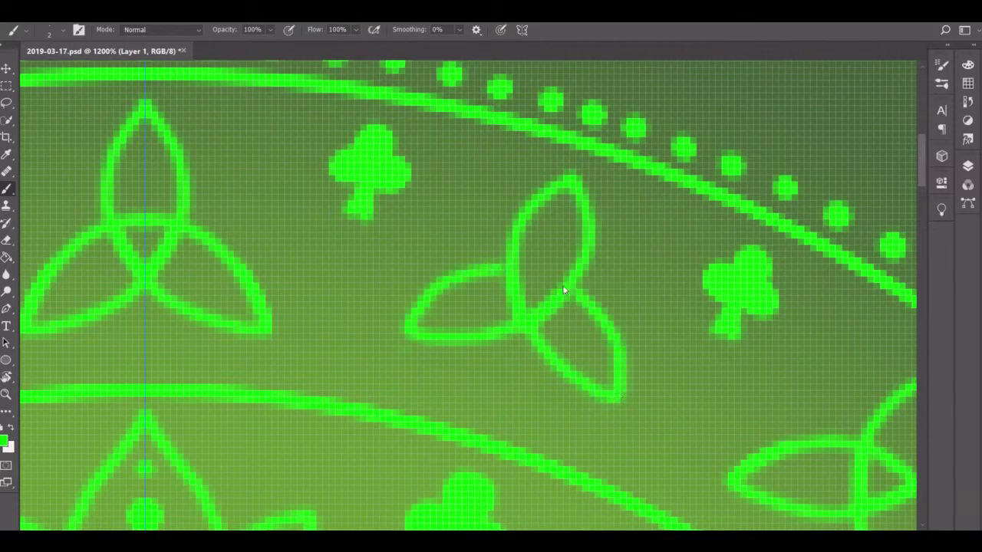
{"action": "key", "text": "z"}
{"action": "key", "text": "ctrl+0"}
Step: Add dots inside the triquetra knots' left and right leaves
{"action": "left_click_drag", "start_coordinate": [406, 123], "coordinate": [540, 99]}
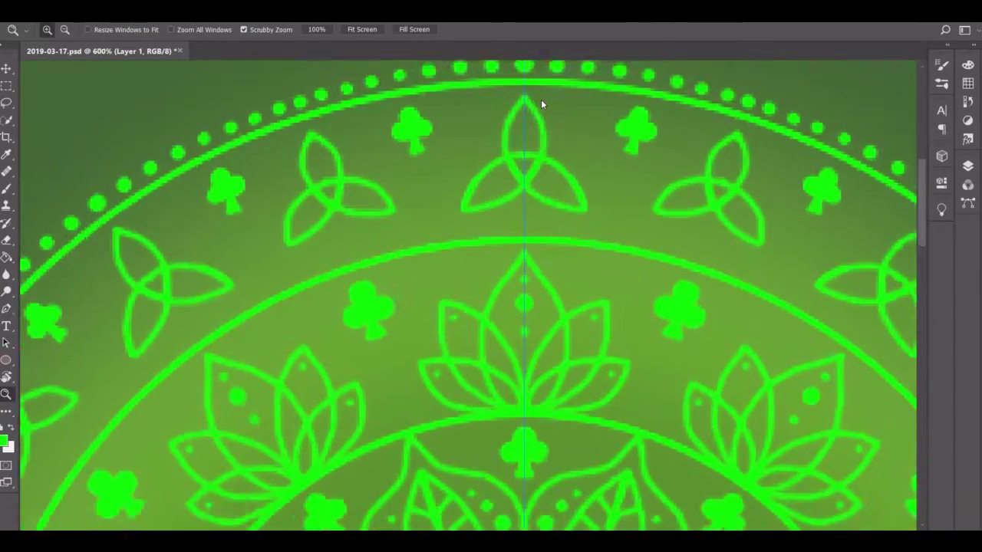
{"action": "key", "text": "ctrl+minus"}
{"action": "key", "text": "ctrl+minus"}
{"action": "key", "text": "ctrl+minus"}
{"action": "key", "text": "b"}
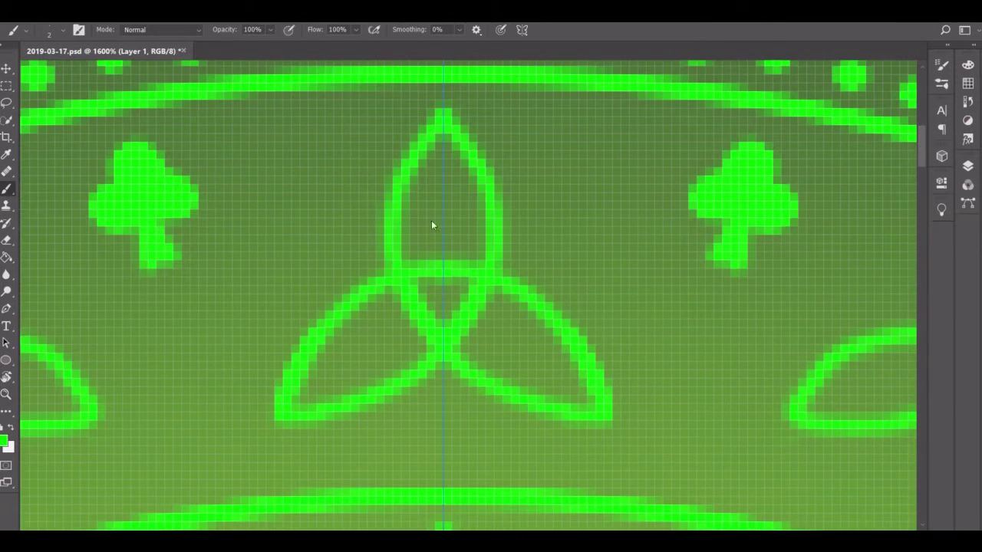
{"action": "left_click", "coordinate": [373, 345]}
{"action": "left_click", "coordinate": [516, 343]}
{"action": "scroll", "coordinate": [415, 295], "scroll_direction": "down", "scroll_amount": 5}
{"action": "left_click", "coordinate": [313, 382]}
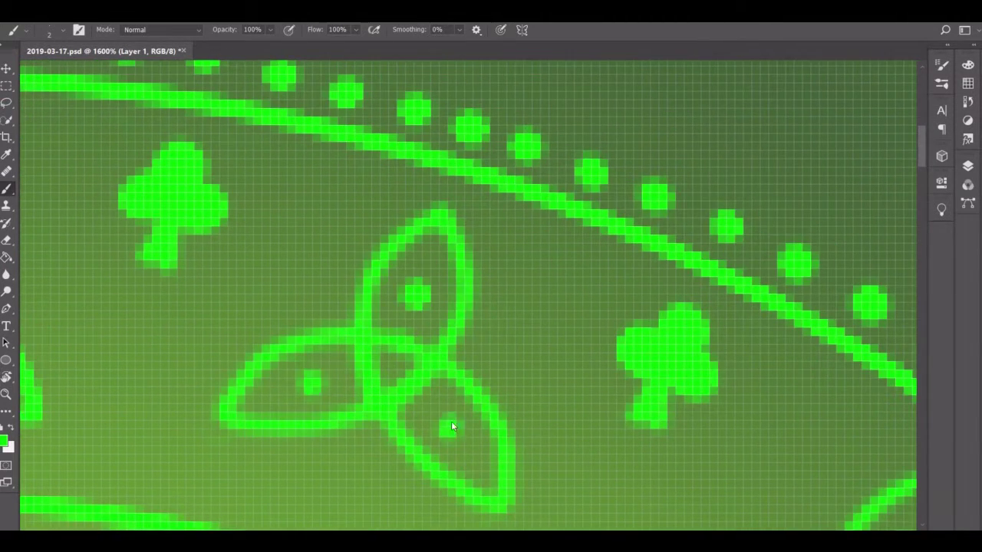
{"action": "scroll", "coordinate": [423, 415], "scroll_direction": "down", "scroll_amount": 5}
{"action": "mouse_move", "coordinate": [315, 259]}
{"action": "left_mouse_down"}
{"action": "mouse_move", "coordinate": [341, 296]}
{"action": "mouse_move", "coordinate": [374, 296]}
{"action": "mouse_move", "coordinate": [309, 262]}
{"action": "left_mouse_up"}
{"action": "key", "text": "ctrl+z"}
Step: Paint a dot beside the clover and dots inside the leaves
{"action": "scroll", "coordinate": [380, 234], "scroll_direction": "down", "scroll_amount": 5}
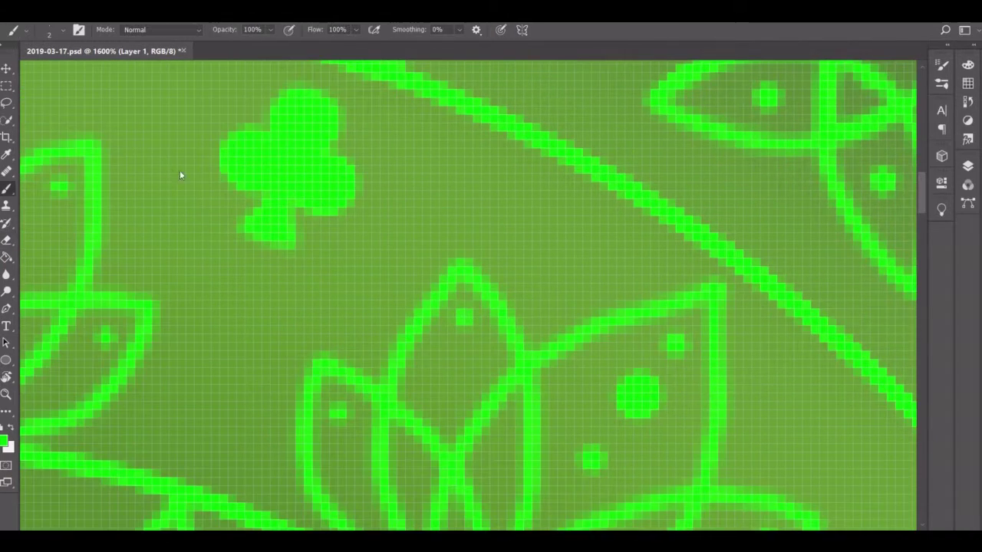
{"action": "left_click", "coordinate": [233, 346]}
{"action": "scroll", "coordinate": [214, 414], "scroll_direction": "down", "scroll_amount": 3}
{"action": "scroll", "coordinate": [215, 414], "scroll_direction": "down", "scroll_amount": 5}
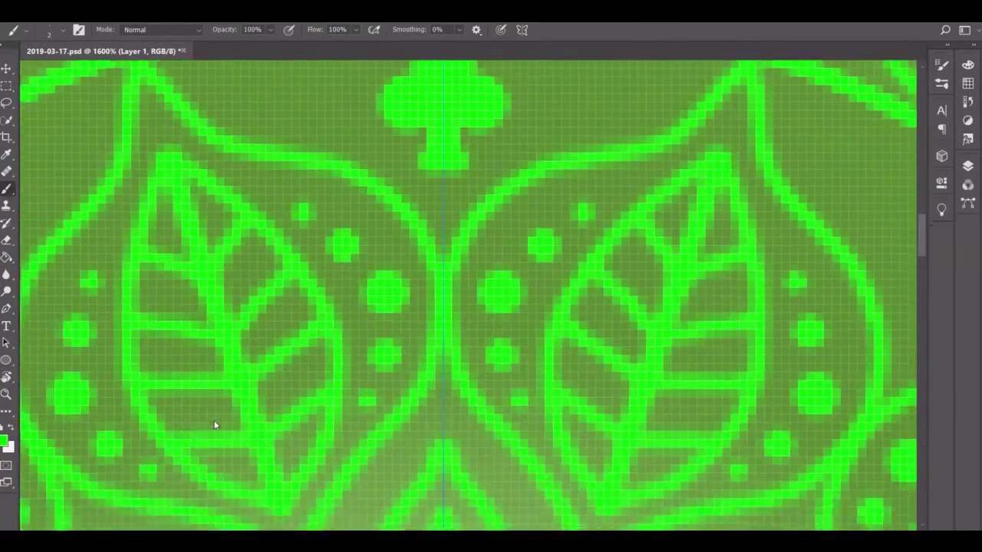
{"action": "scroll", "coordinate": [433, 172], "scroll_direction": "down", "scroll_amount": 5}
{"action": "left_click", "coordinate": [406, 173]}
Step: Dot the eye shapes and add rings of dots radiating out from the centre
{"action": "scroll", "coordinate": [468, 244], "scroll_direction": "down", "scroll_amount": 3}
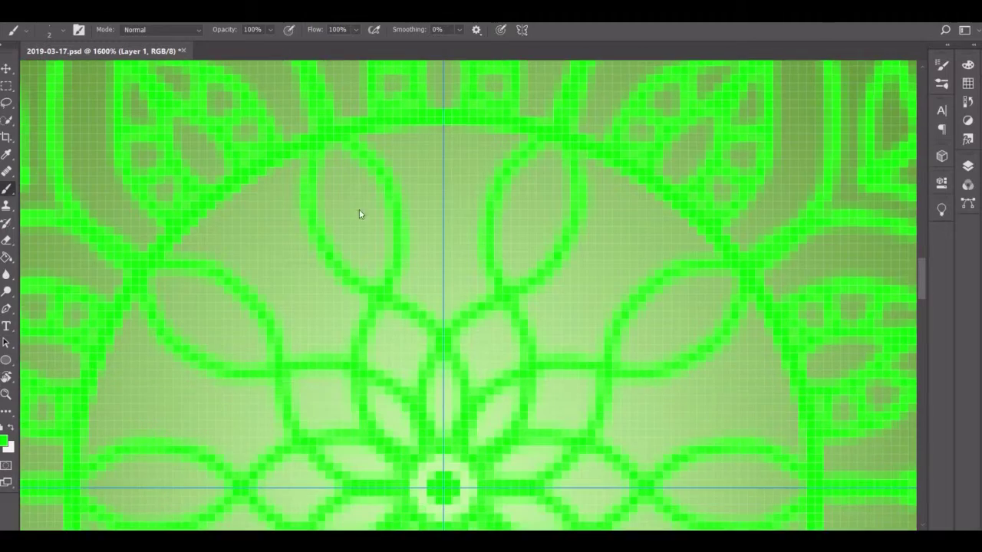
{"action": "left_click", "coordinate": [357, 218]}
{"action": "left_click", "coordinate": [399, 349]}
{"action": "left_click", "coordinate": [444, 282]}
{"action": "left_click", "coordinate": [444, 232]}
{"action": "left_click", "coordinate": [444, 187]}
{"action": "left_click", "coordinate": [443, 148]}
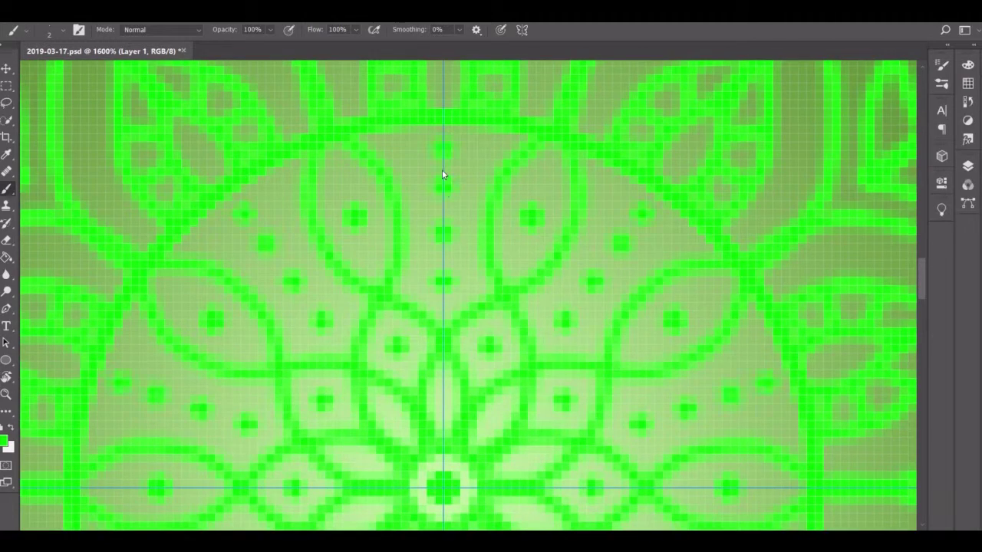
{"action": "scroll", "coordinate": [442, 175], "scroll_direction": "down", "scroll_amount": 5}
Step: Zoom out with Fit Screen to show the entire mandala canvas
{"action": "key", "text": "z"}
{"action": "left_click", "coordinate": [362, 29]}
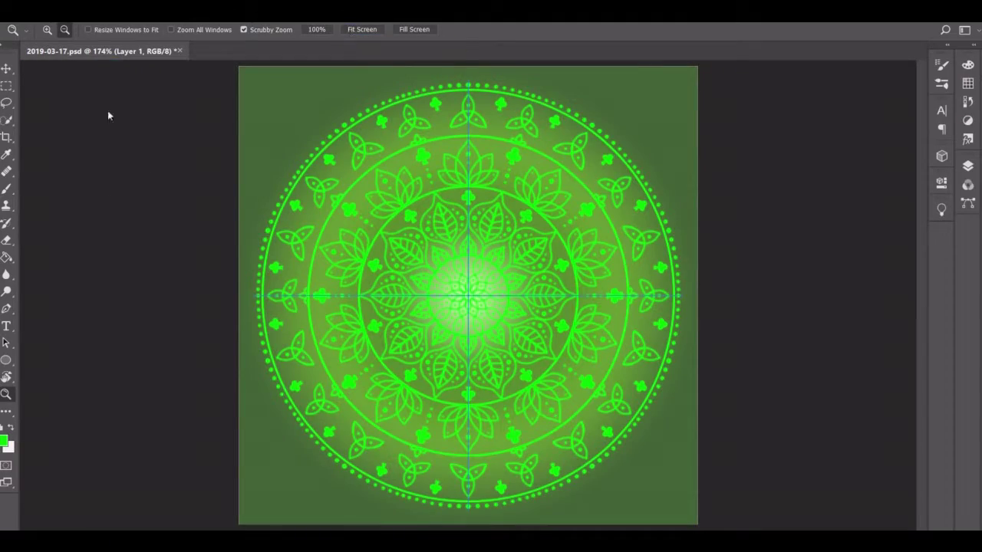